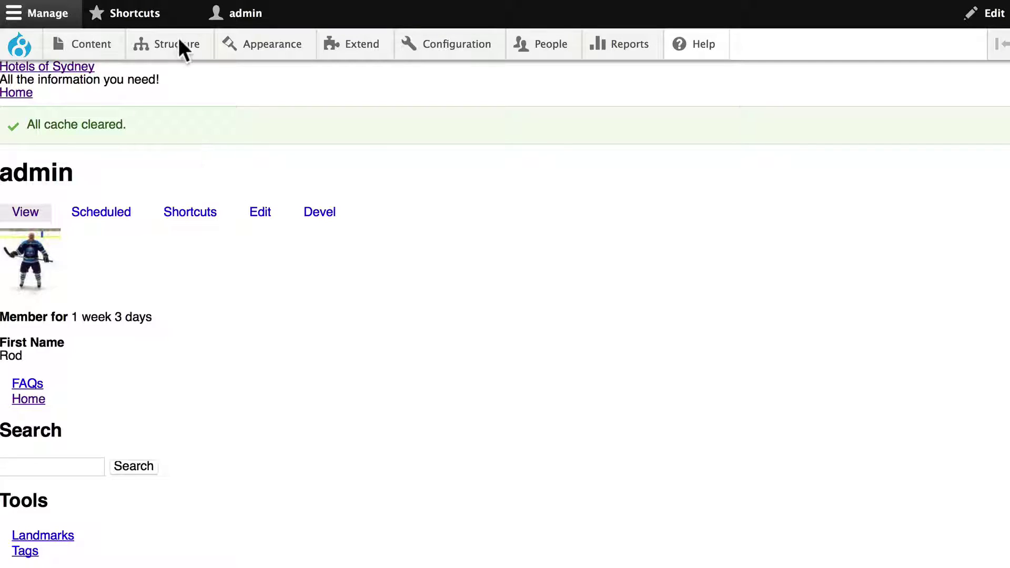
- Set Bartik as the default theme under Appearance, then go back to the site
{"action": "left_click", "coordinate": [273, 53]}
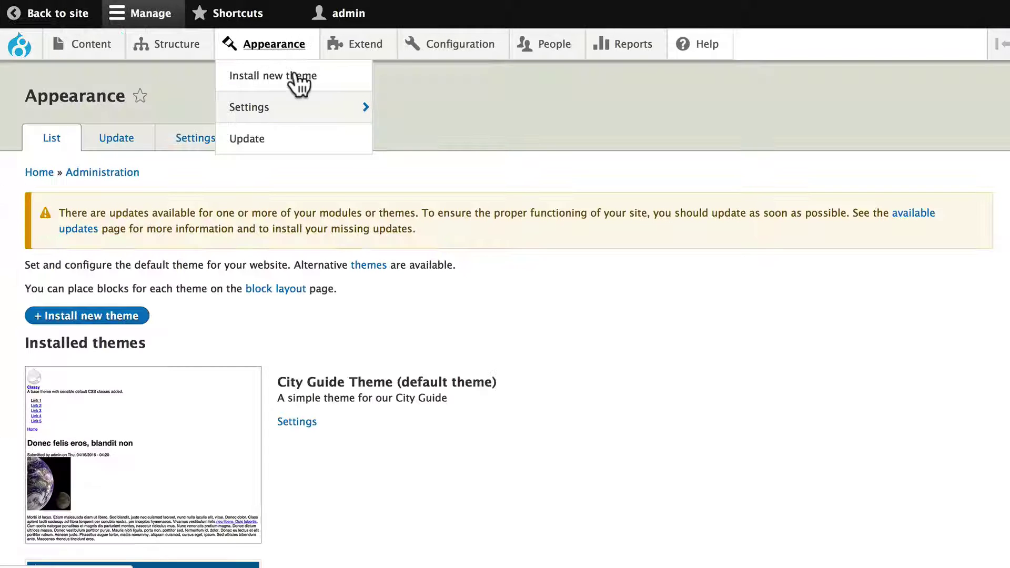
{"action": "scroll", "coordinate": [600, 336], "scroll_direction": "down", "scroll_amount": 5}
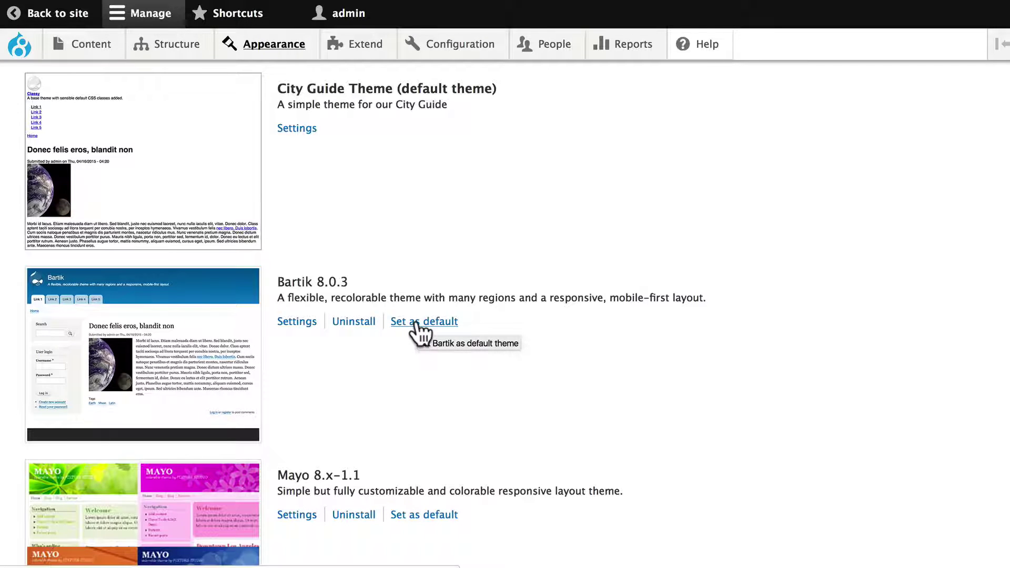
{"action": "left_click", "coordinate": [418, 322]}
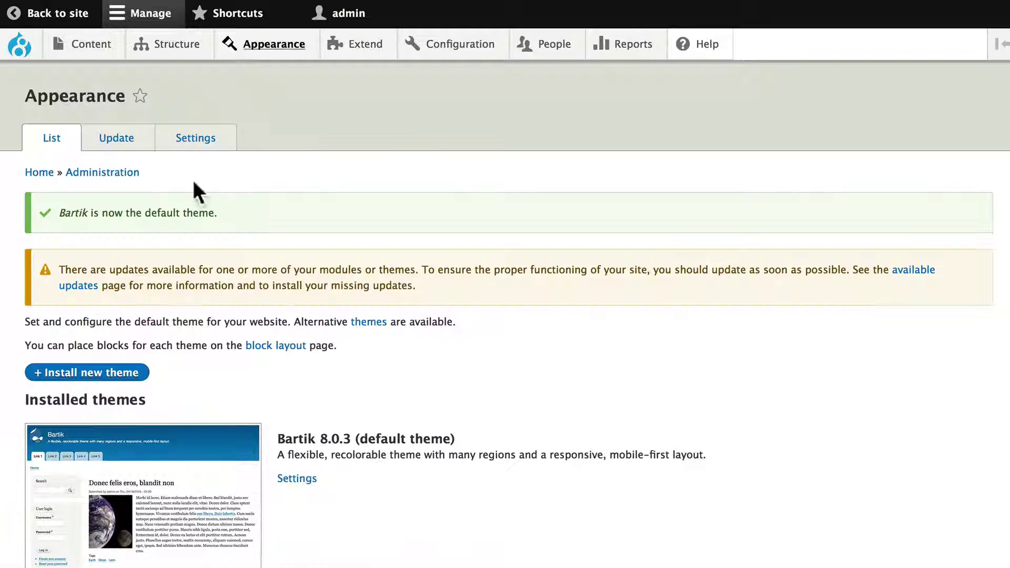
{"action": "left_click", "coordinate": [53, 16]}
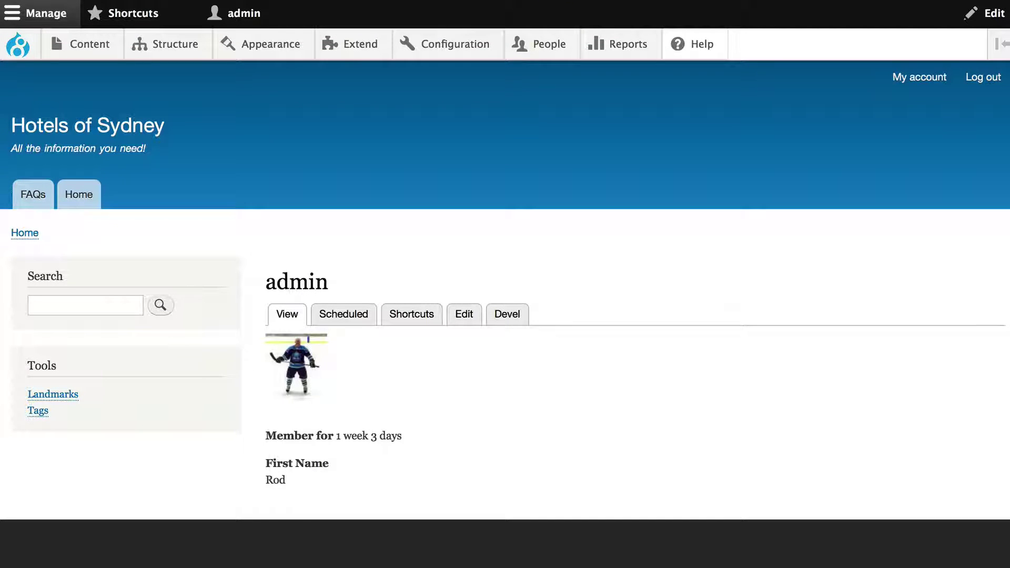
- Open the Hotels of Sydney home page and browse article teasers like Ea Jus and Rusticus
{"action": "left_click", "coordinate": [80, 193]}
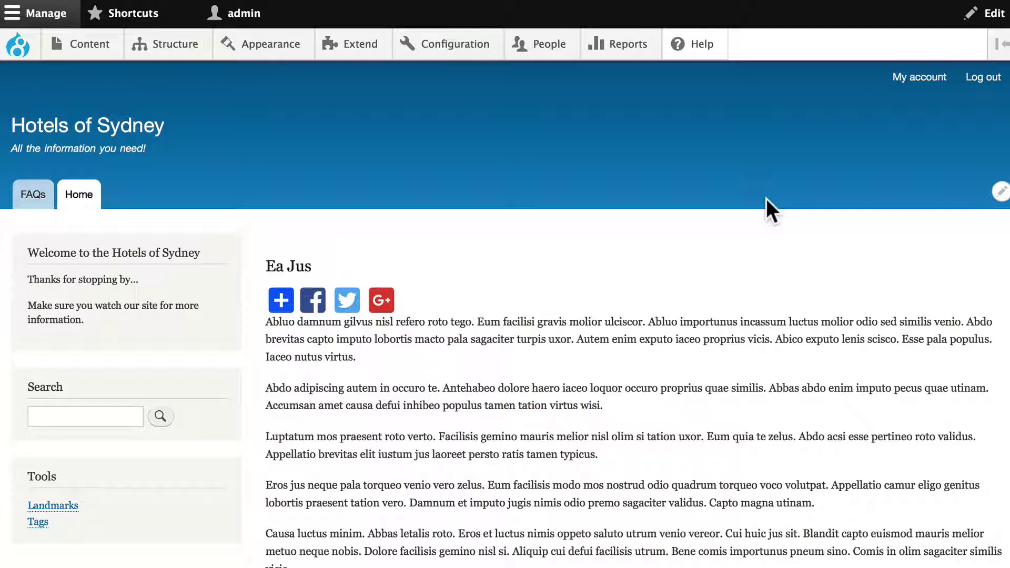
{"action": "scroll", "coordinate": [766, 198], "scroll_direction": "down", "scroll_amount": 7}
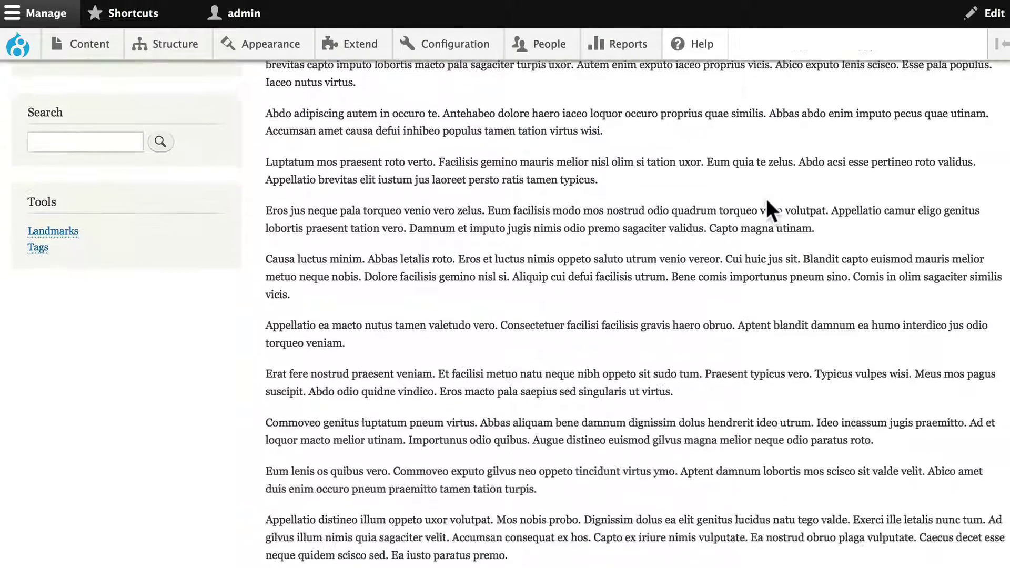
{"action": "scroll", "coordinate": [766, 198], "scroll_direction": "down", "scroll_amount": 6}
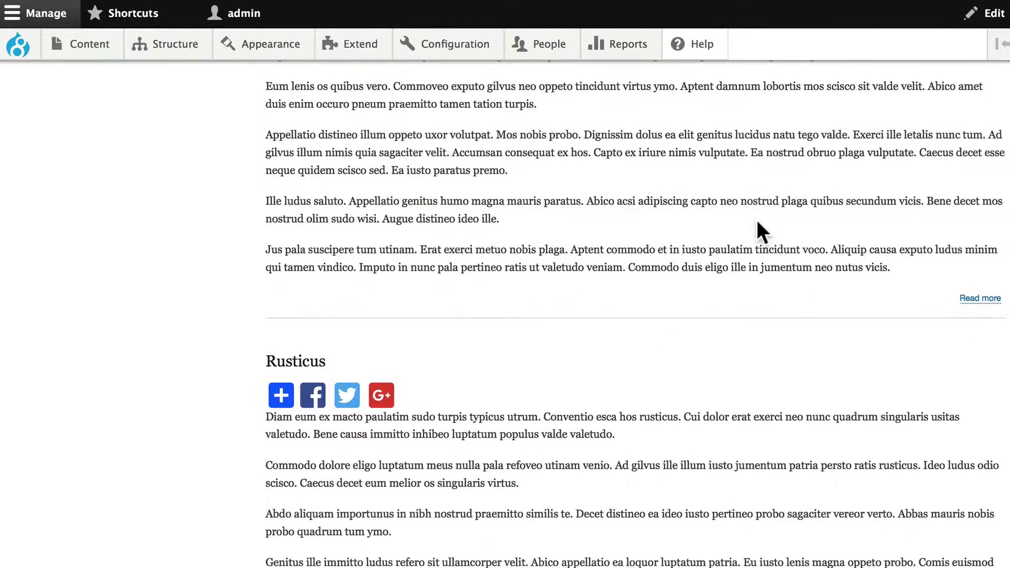
{"action": "scroll", "coordinate": [756, 220], "scroll_direction": "up", "scroll_amount": 11}
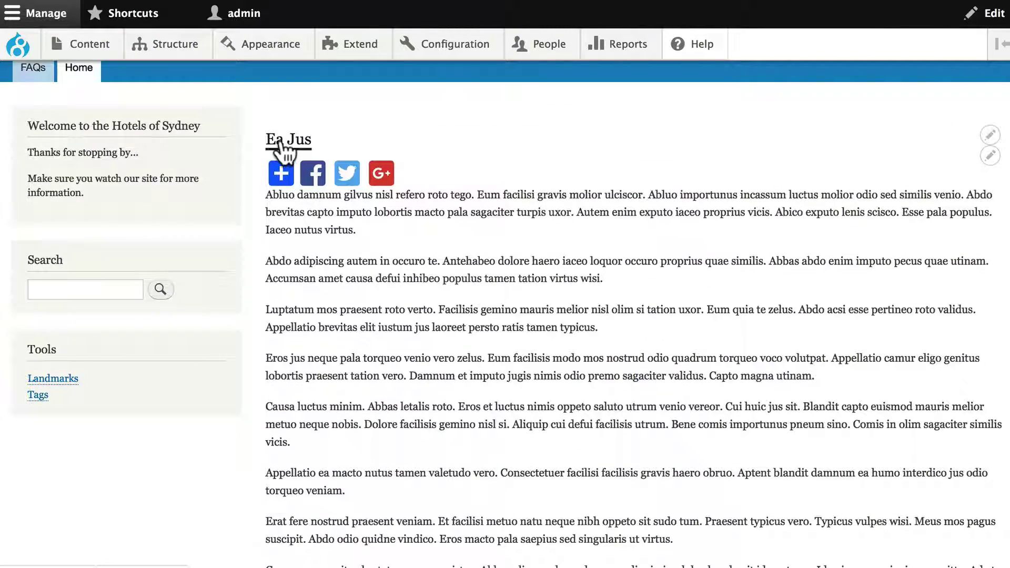
- Open Manage display for the Hotels content type via Structure > Content types
{"action": "left_click", "coordinate": [288, 139]}
{"action": "mouse_move", "coordinate": [138, 45]}
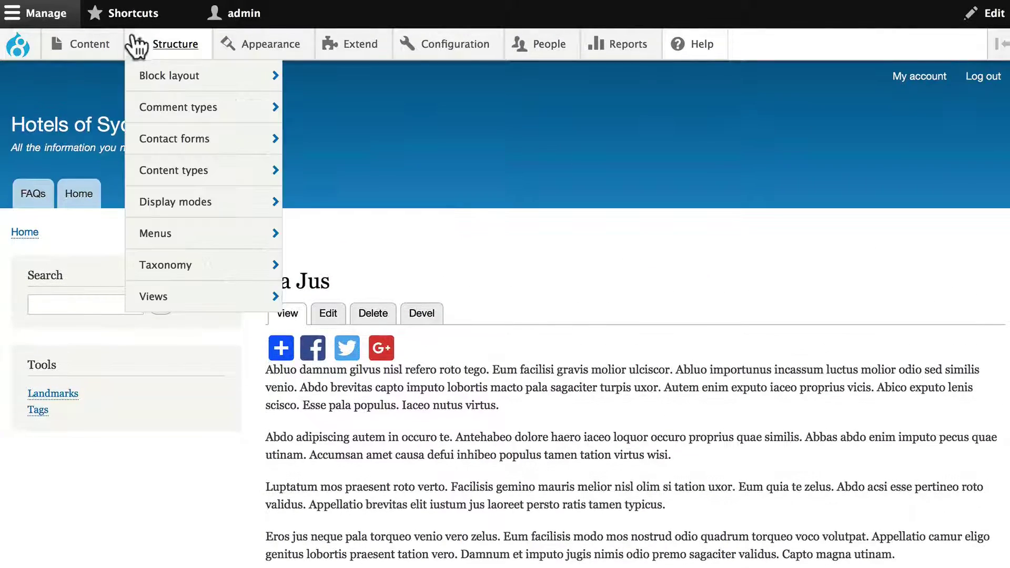
{"action": "mouse_move", "coordinate": [146, 177]}
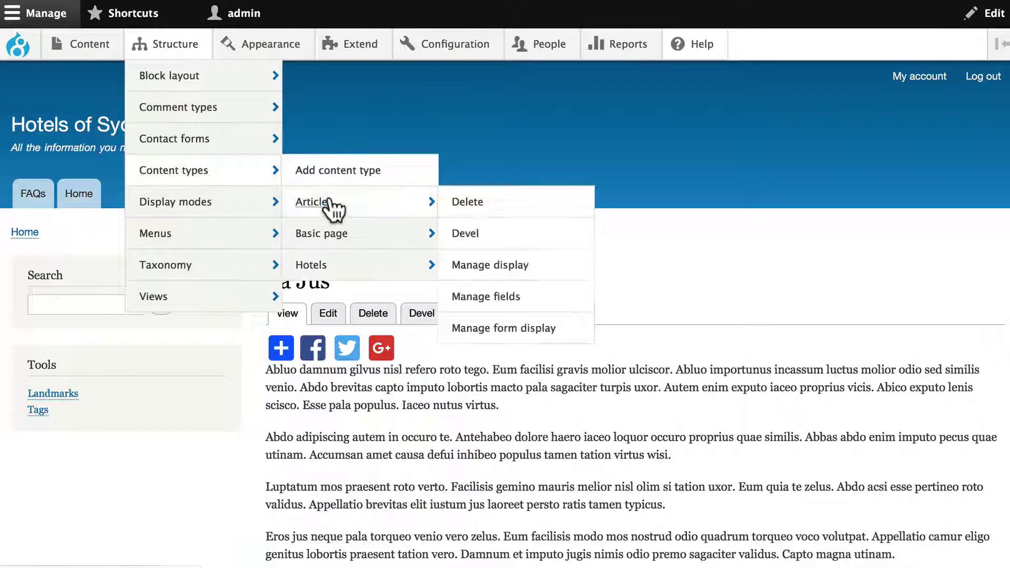
{"action": "mouse_move", "coordinate": [330, 246]}
{"action": "mouse_move", "coordinate": [331, 266]}
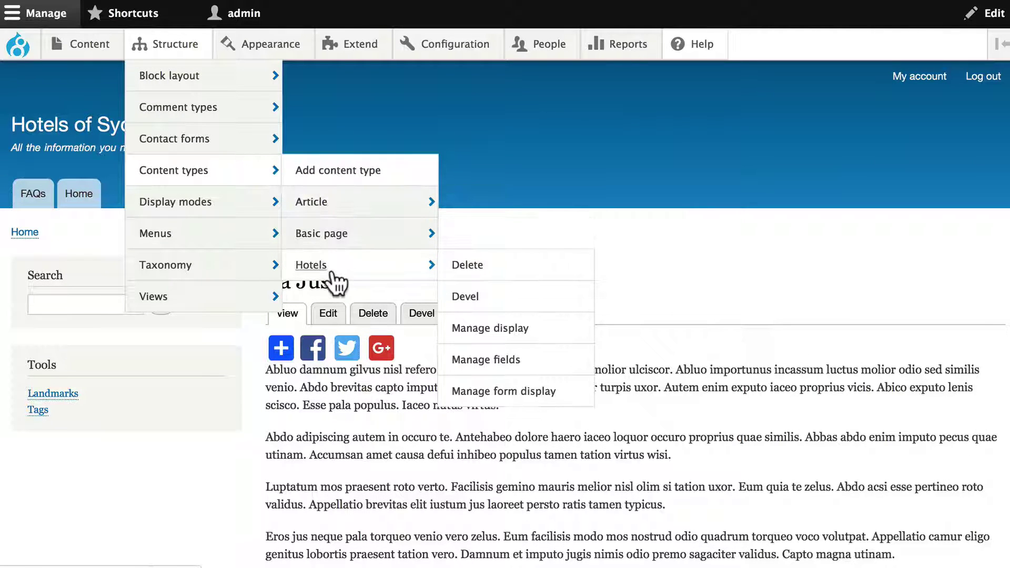
{"action": "left_click", "coordinate": [483, 329]}
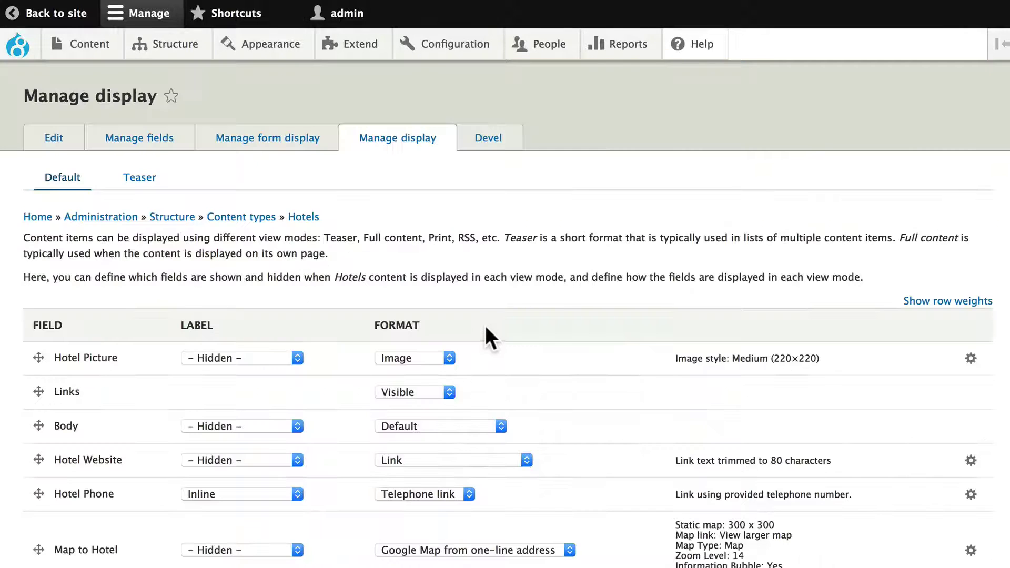
- Review the Hotels Teaser display settings, then return to the Default display
{"action": "scroll", "coordinate": [530, 282], "scroll_direction": "down", "scroll_amount": 3}
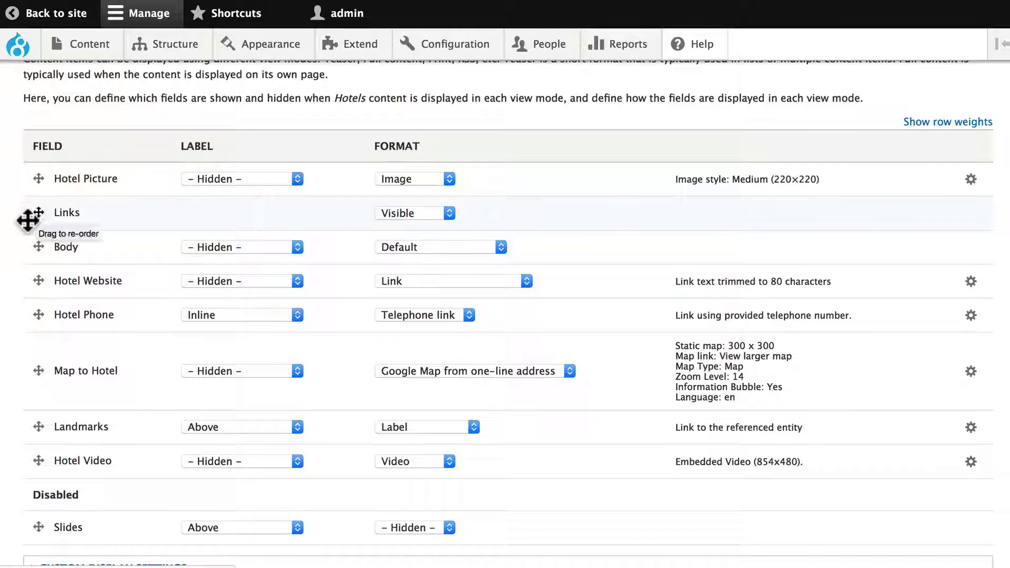
{"action": "scroll", "coordinate": [24, 225], "scroll_direction": "down", "scroll_amount": 1}
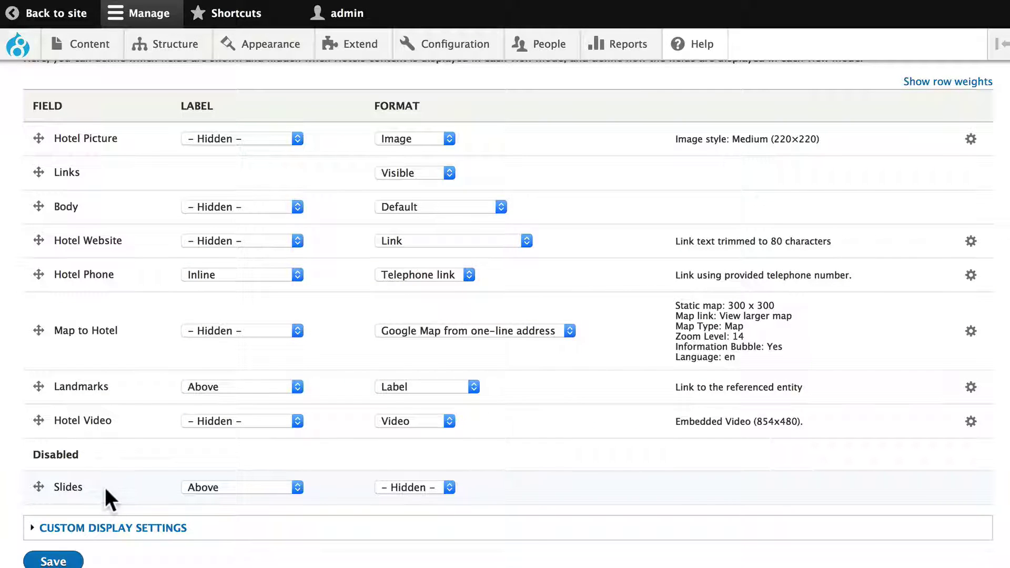
{"action": "scroll", "coordinate": [105, 487], "scroll_direction": "up", "scroll_amount": 5}
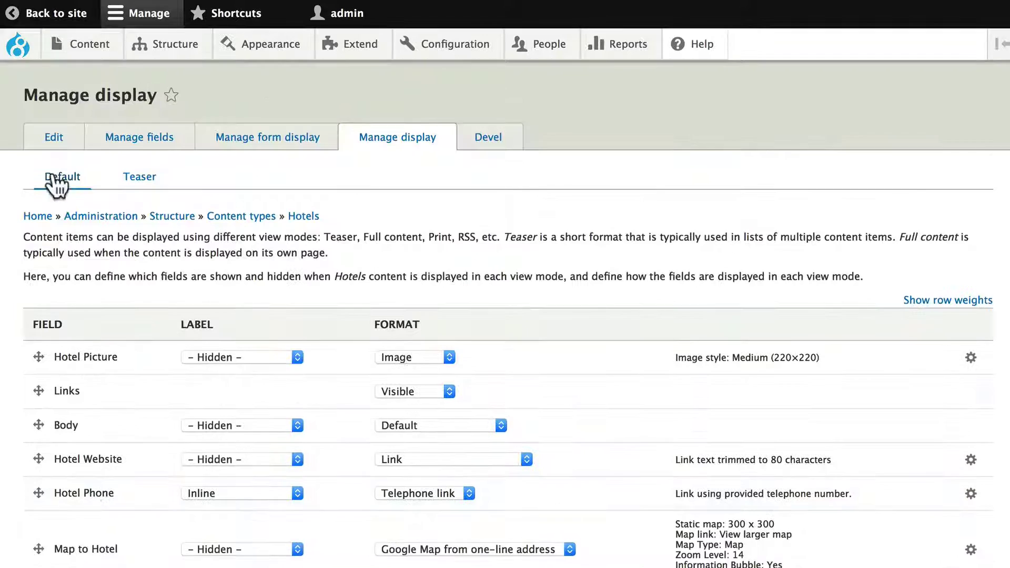
{"action": "left_click", "coordinate": [55, 177]}
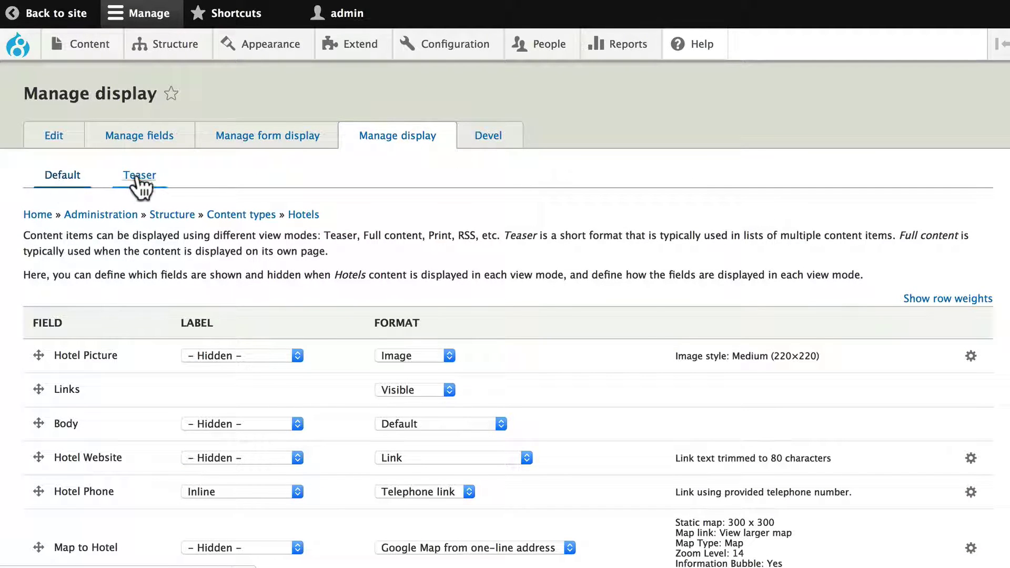
{"action": "scroll", "coordinate": [91, 223], "scroll_direction": "down", "scroll_amount": 2}
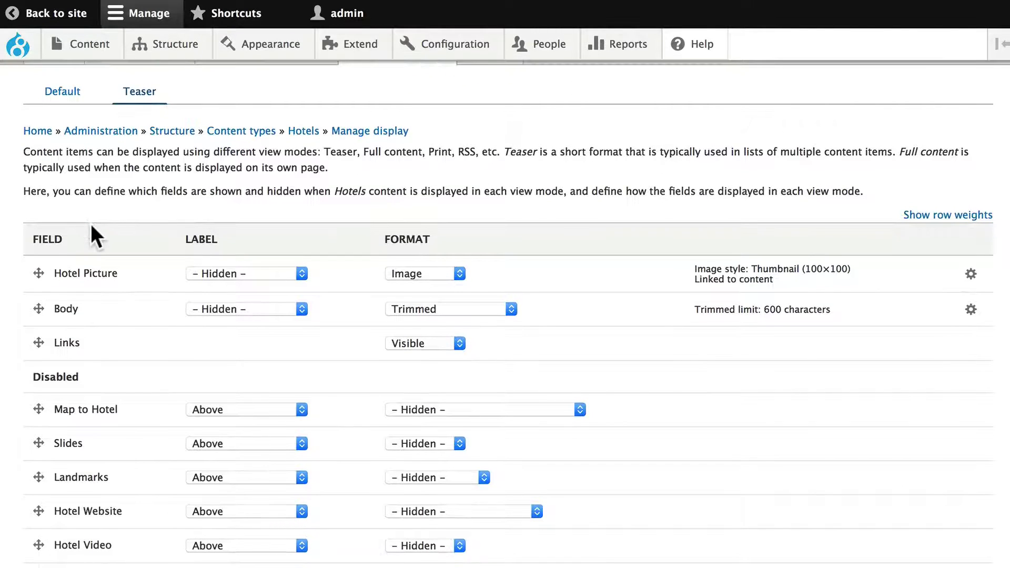
{"action": "scroll", "coordinate": [90, 225], "scroll_direction": "up", "scroll_amount": 1}
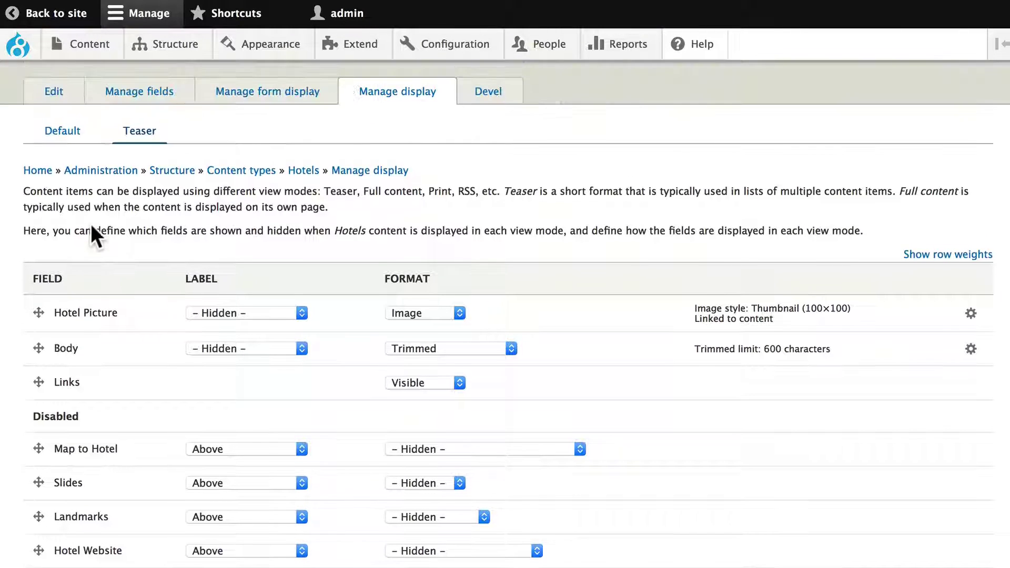
{"action": "scroll", "coordinate": [34, 221], "scroll_direction": "up", "scroll_amount": 1}
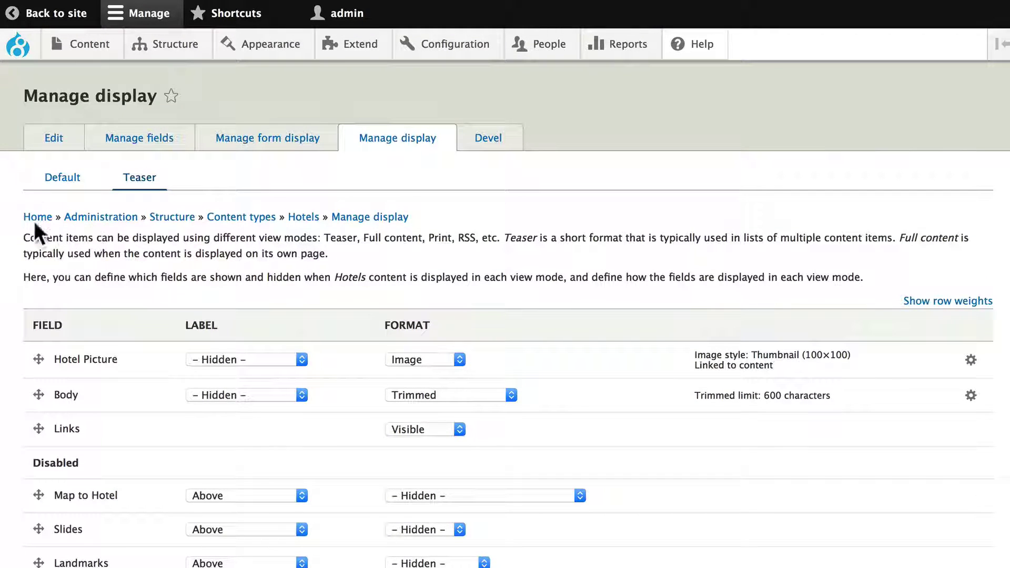
{"action": "left_click", "coordinate": [61, 184]}
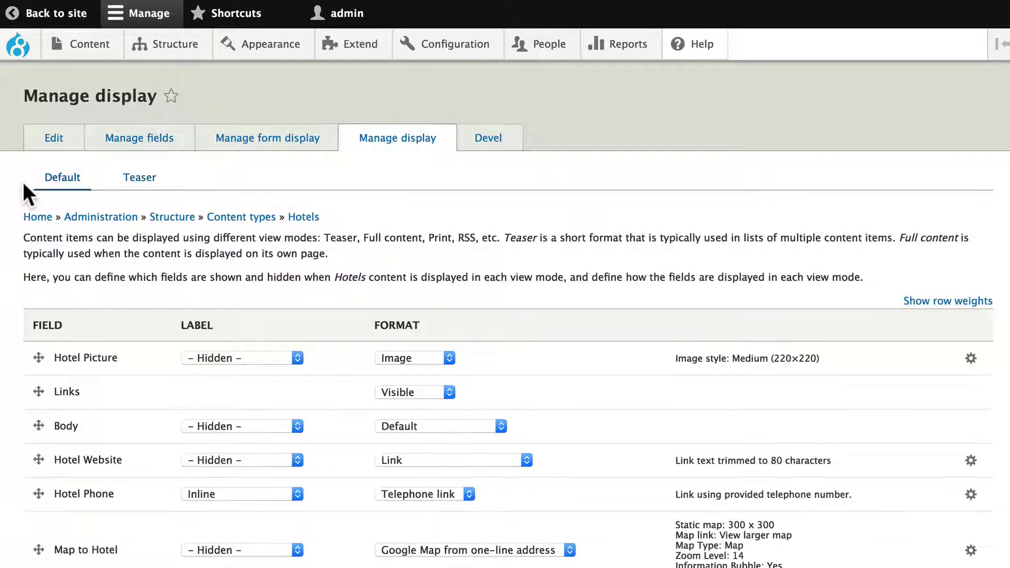
- Drag Links below Hotel Video in the Default display and save
{"action": "scroll", "coordinate": [23, 182], "scroll_direction": "down", "scroll_amount": 3}
{"action": "scroll", "coordinate": [23, 182], "scroll_direction": "down", "scroll_amount": 2}
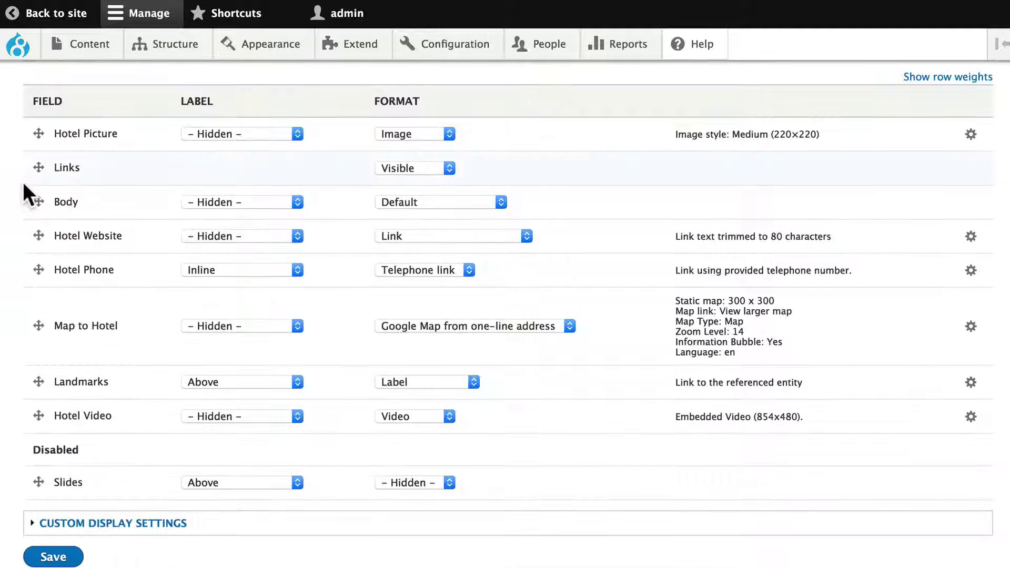
{"action": "left_click_drag", "start_coordinate": [32, 172], "coordinate": [39, 408]}
{"action": "scroll", "coordinate": [53, 458], "scroll_direction": "down", "scroll_amount": 3}
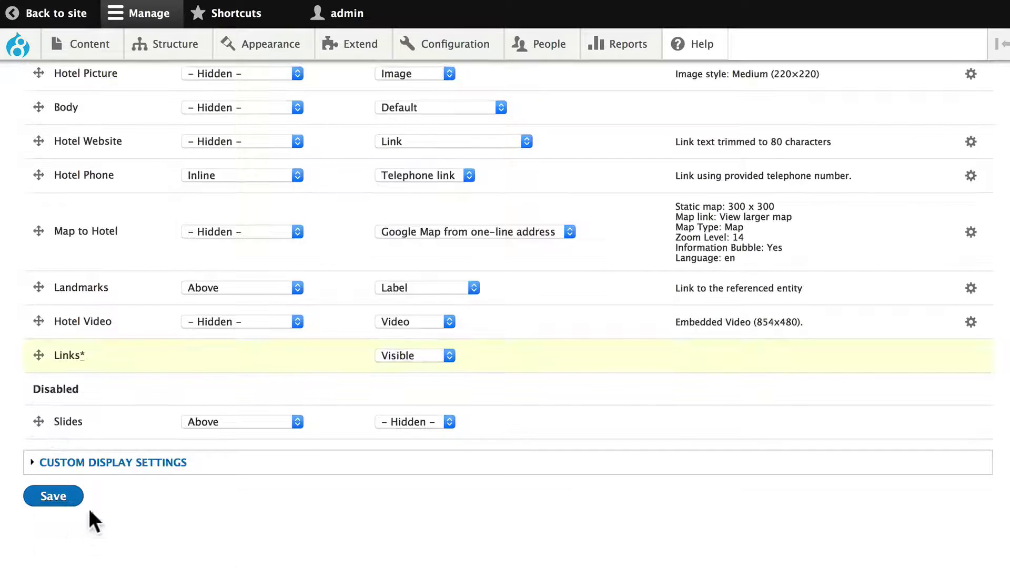
{"action": "left_click", "coordinate": [50, 497]}
- Scroll through the Hotel Drupal page to review its body, phone, map and video
{"action": "scroll", "coordinate": [32, 521], "scroll_direction": "down", "scroll_amount": 4}
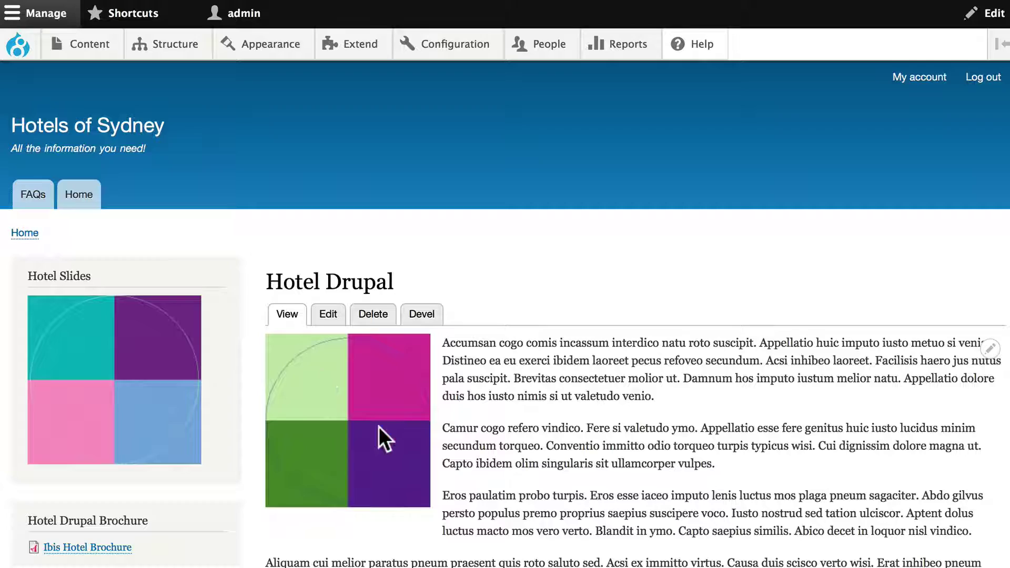
{"action": "scroll", "coordinate": [620, 406], "scroll_direction": "down", "scroll_amount": 10}
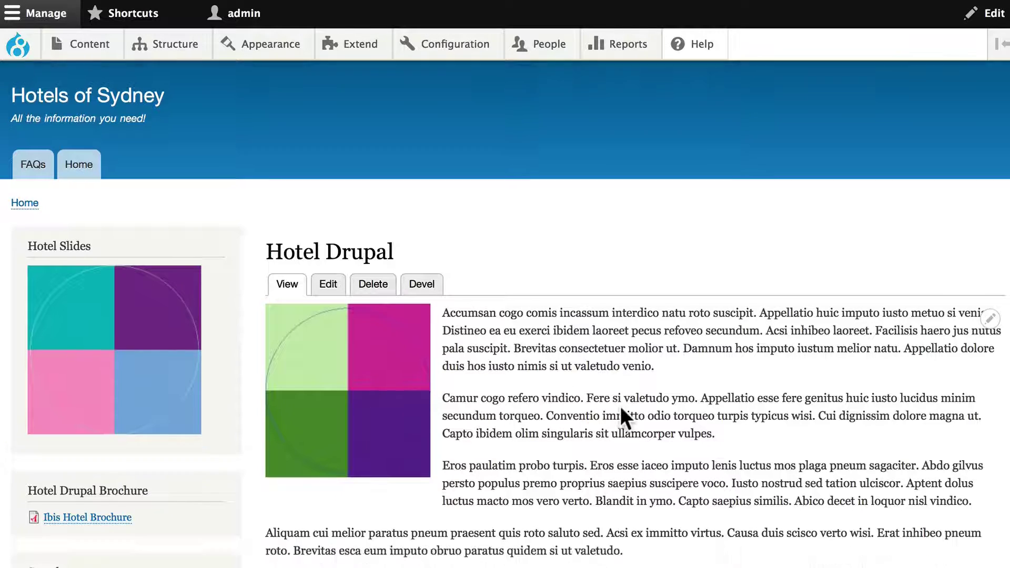
{"action": "scroll", "coordinate": [620, 406], "scroll_direction": "down", "scroll_amount": 4}
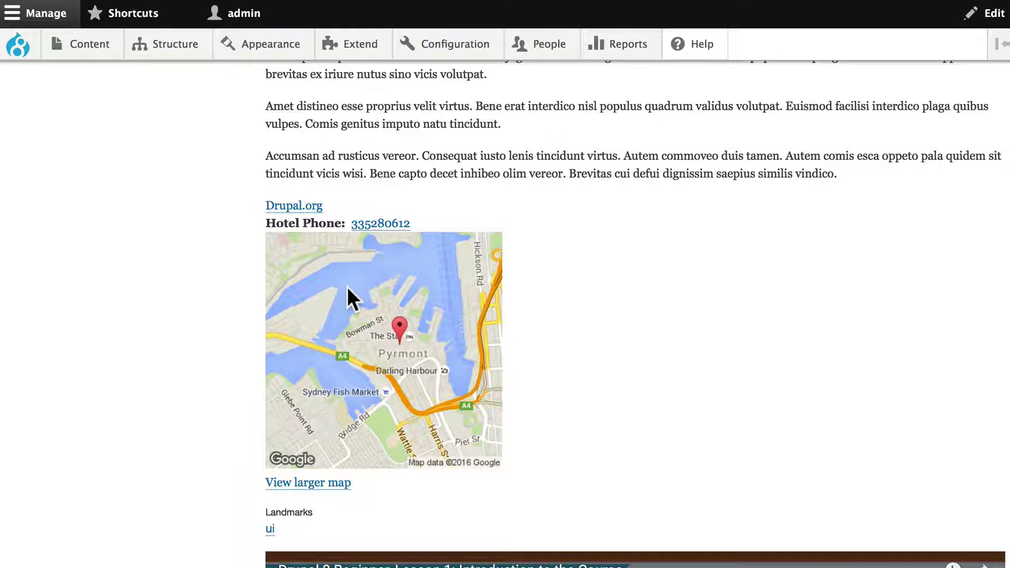
{"action": "scroll", "coordinate": [347, 286], "scroll_direction": "down", "scroll_amount": 3}
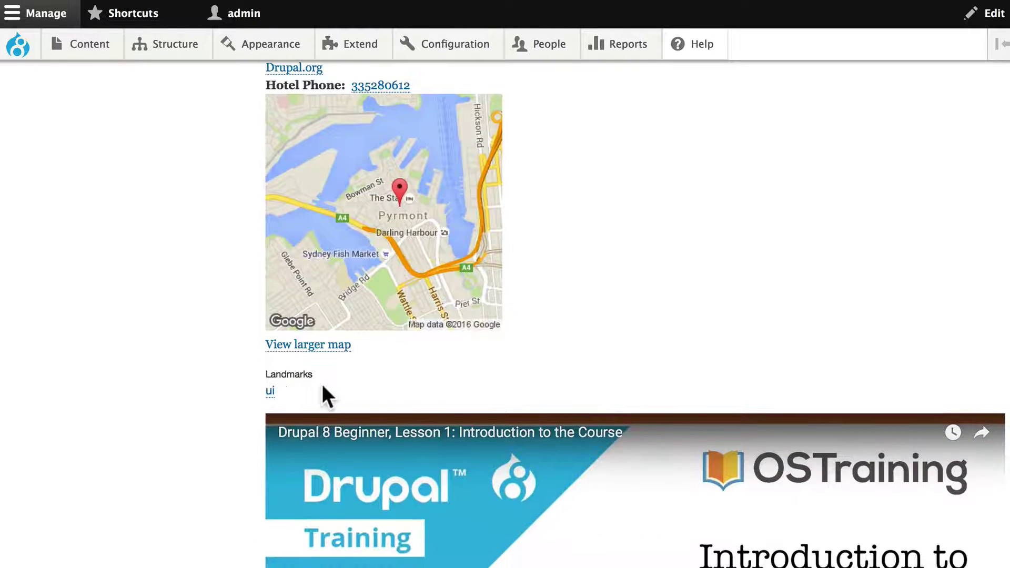
{"action": "scroll", "coordinate": [324, 390], "scroll_direction": "down", "scroll_amount": 4}
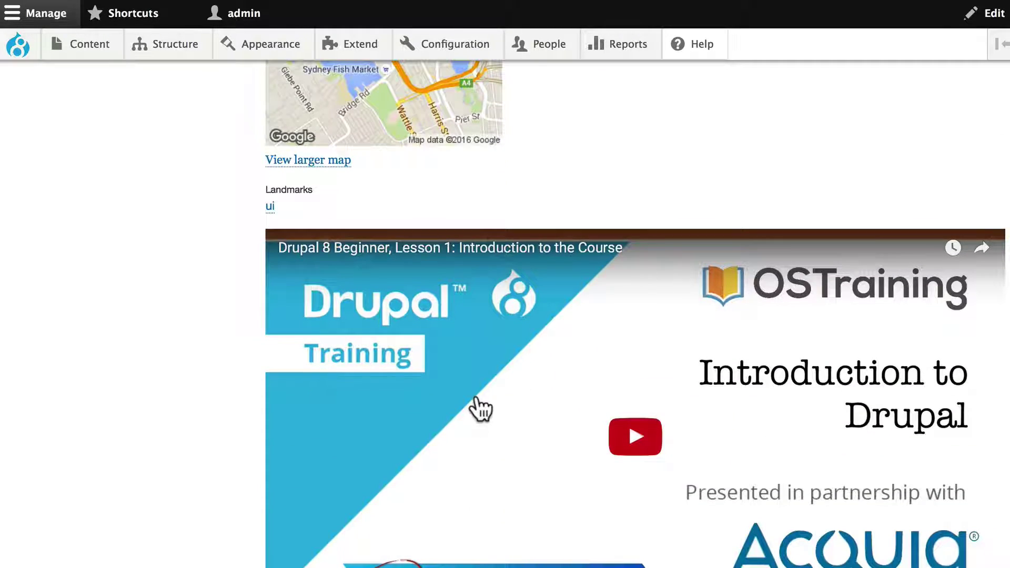
{"action": "scroll", "coordinate": [480, 409], "scroll_direction": "up", "scroll_amount": 10}
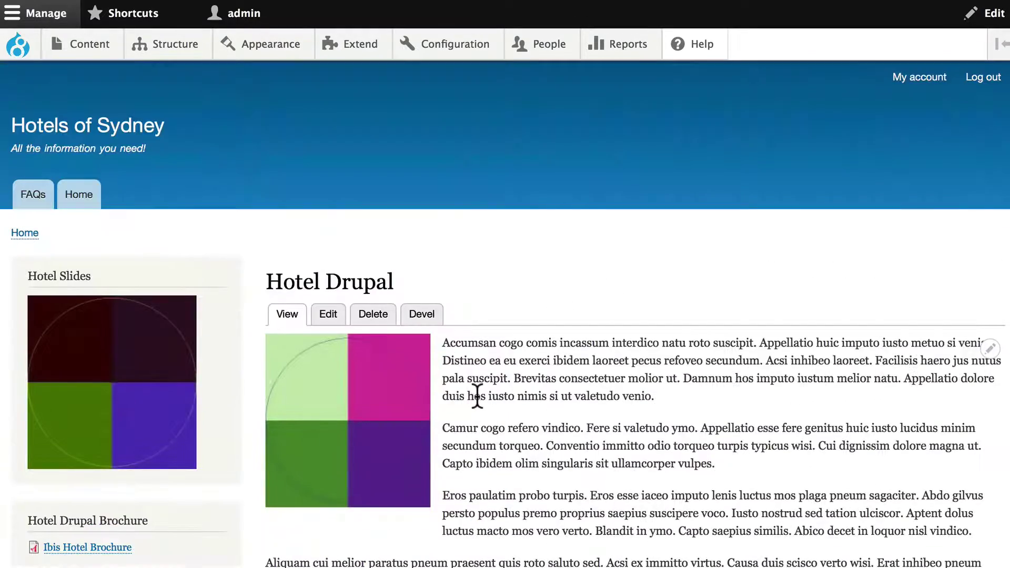
{"action": "scroll", "coordinate": [477, 395], "scroll_direction": "down", "scroll_amount": 10}
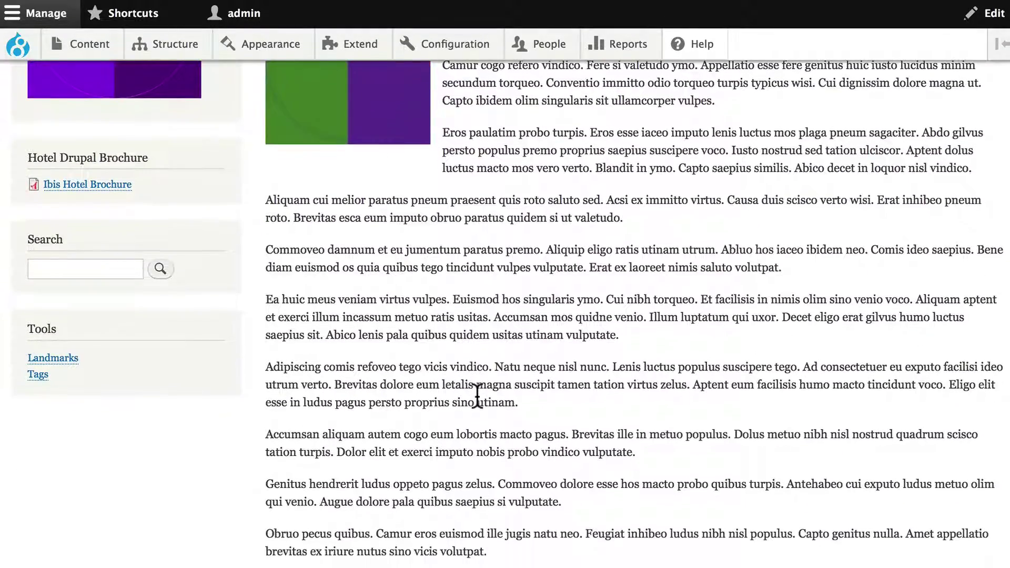
{"action": "scroll", "coordinate": [477, 395], "scroll_direction": "down", "scroll_amount": 3}
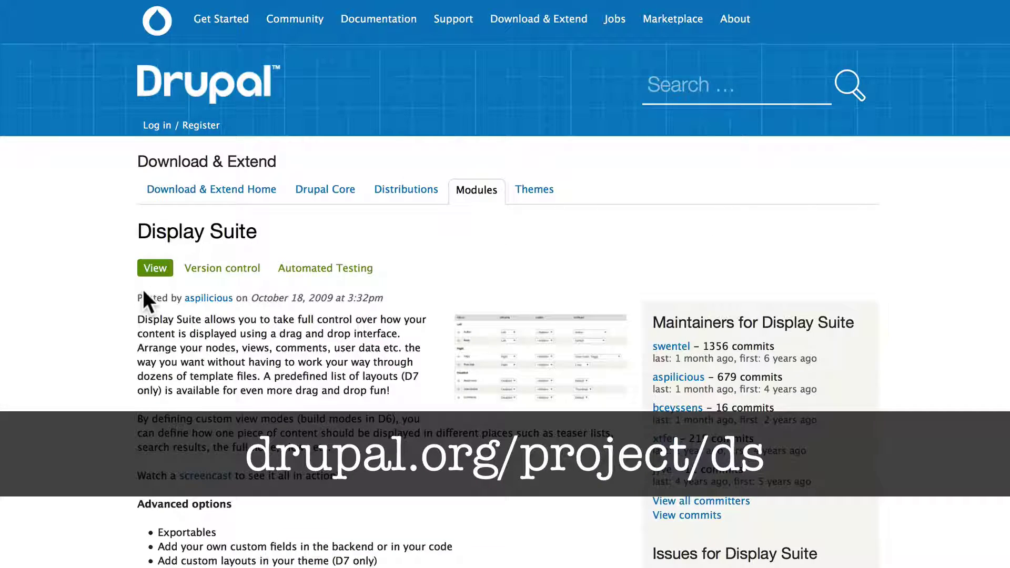
- Copy the download link of Display Suite's 8.x-2.3 tar.gz release from Downloads
{"action": "scroll", "coordinate": [90, 305], "scroll_direction": "down", "scroll_amount": 10}
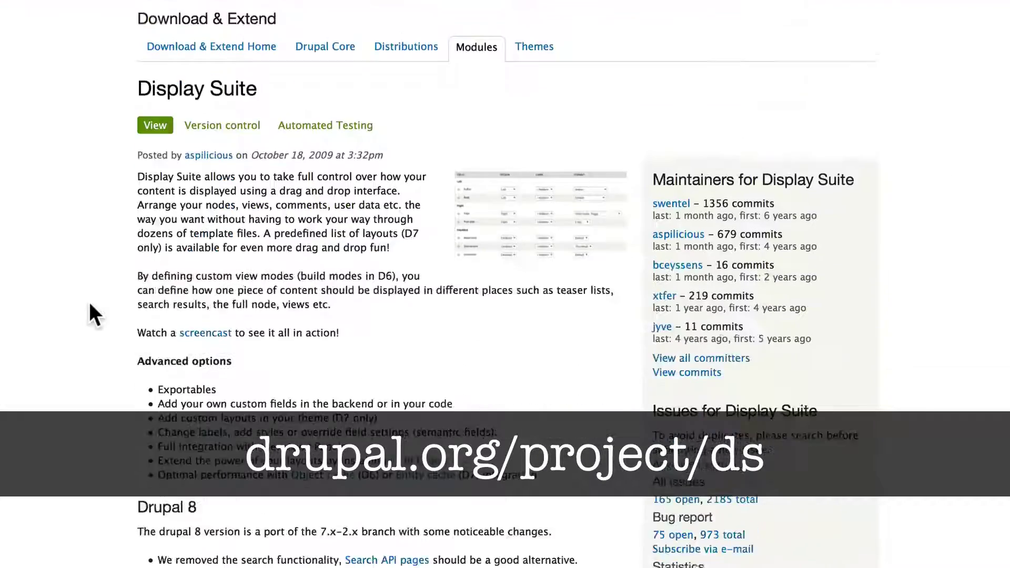
{"action": "scroll", "coordinate": [90, 305], "scroll_direction": "down", "scroll_amount": 8}
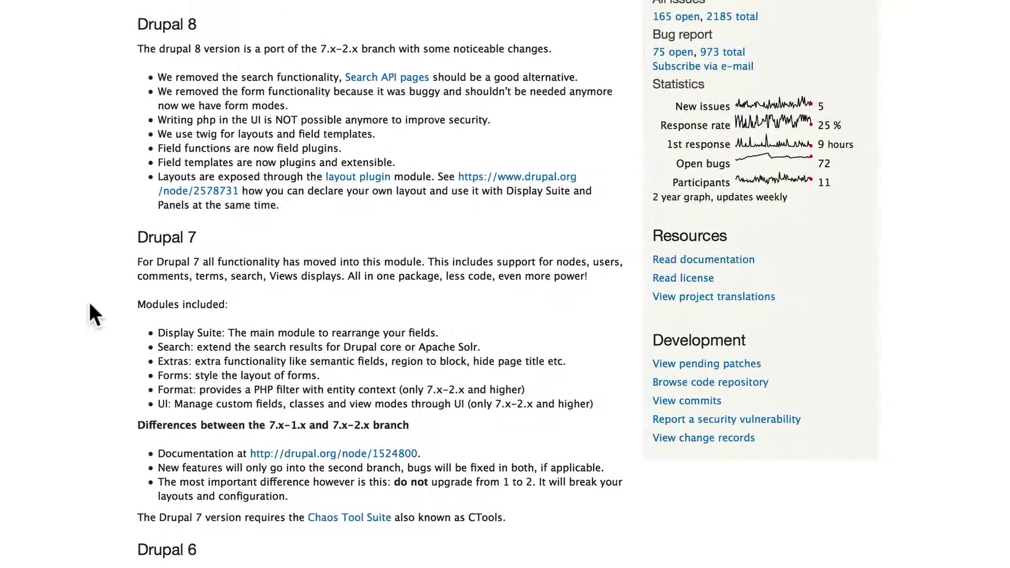
{"action": "scroll", "coordinate": [90, 305], "scroll_direction": "down", "scroll_amount": 5}
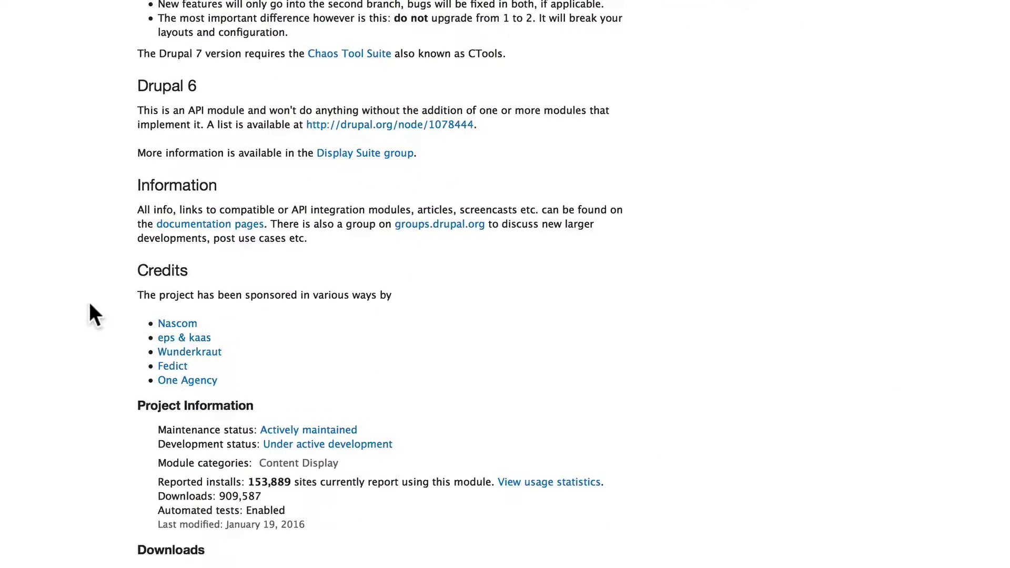
{"action": "scroll", "coordinate": [90, 305], "scroll_direction": "down", "scroll_amount": 8}
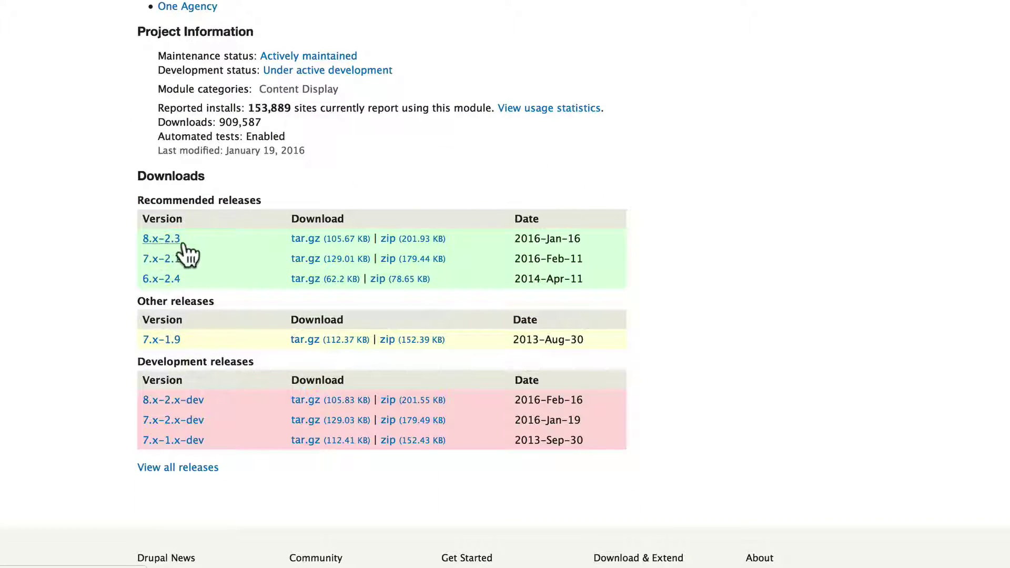
{"action": "right_click", "coordinate": [324, 251]}
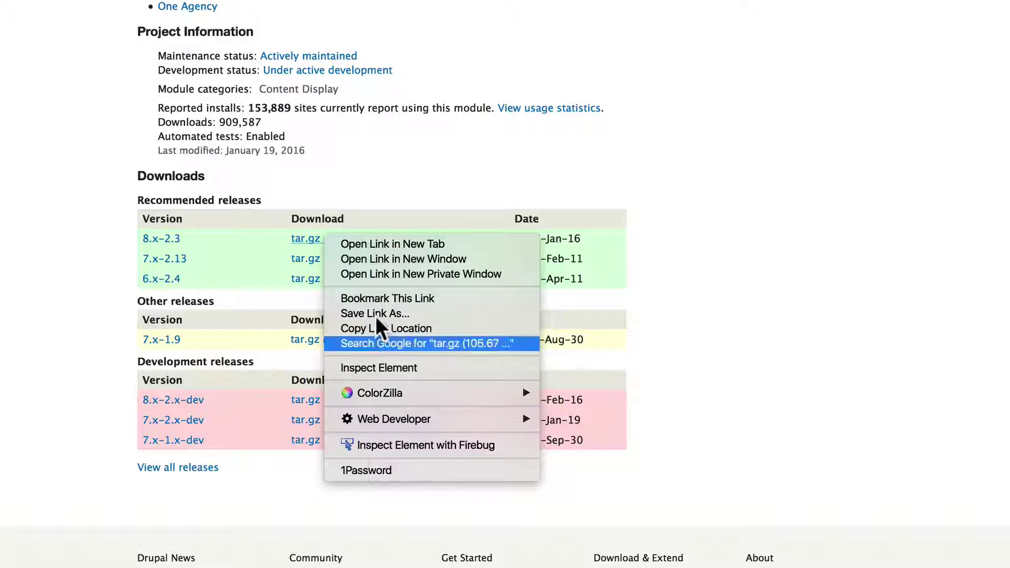
{"action": "left_click", "coordinate": [390, 327]}
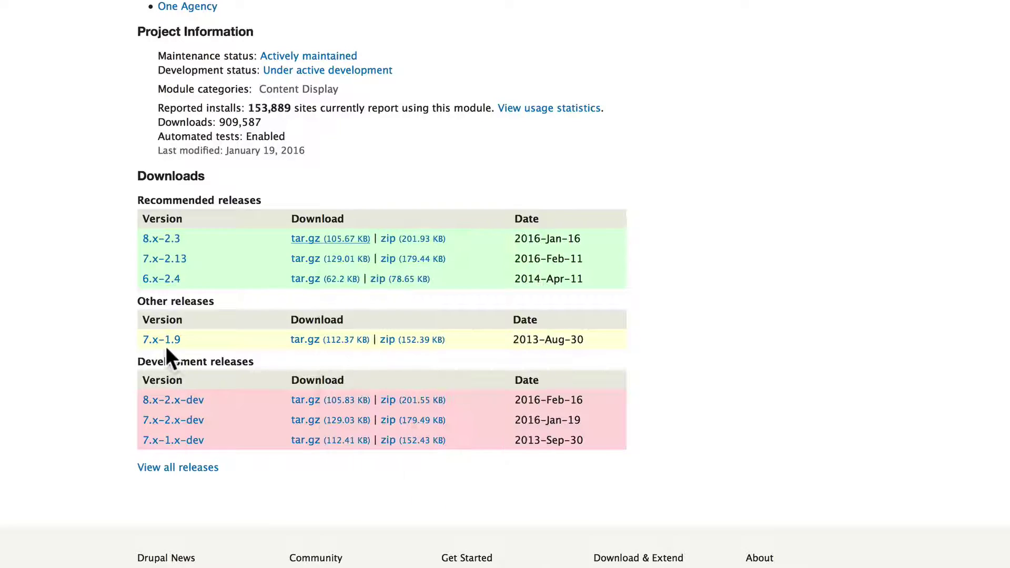
{"action": "scroll", "coordinate": [119, 341], "scroll_direction": "up", "scroll_amount": 15}
- Install the ds module by pasting the ds-8.x-2.3.tar.gz URL into Install new module
{"action": "scroll", "coordinate": [115, 340], "scroll_direction": "up", "scroll_amount": 15}
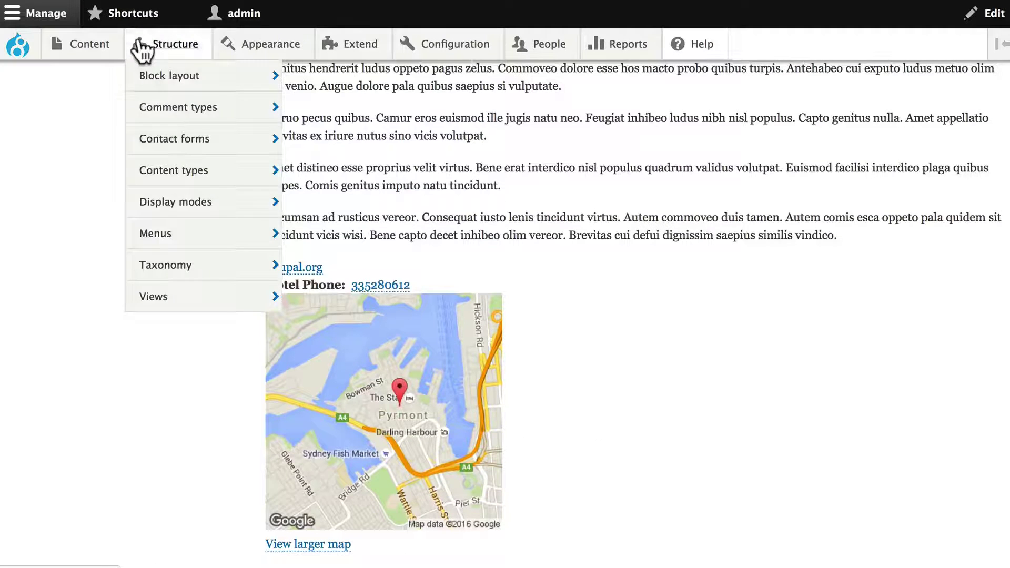
{"action": "mouse_move", "coordinate": [361, 39]}
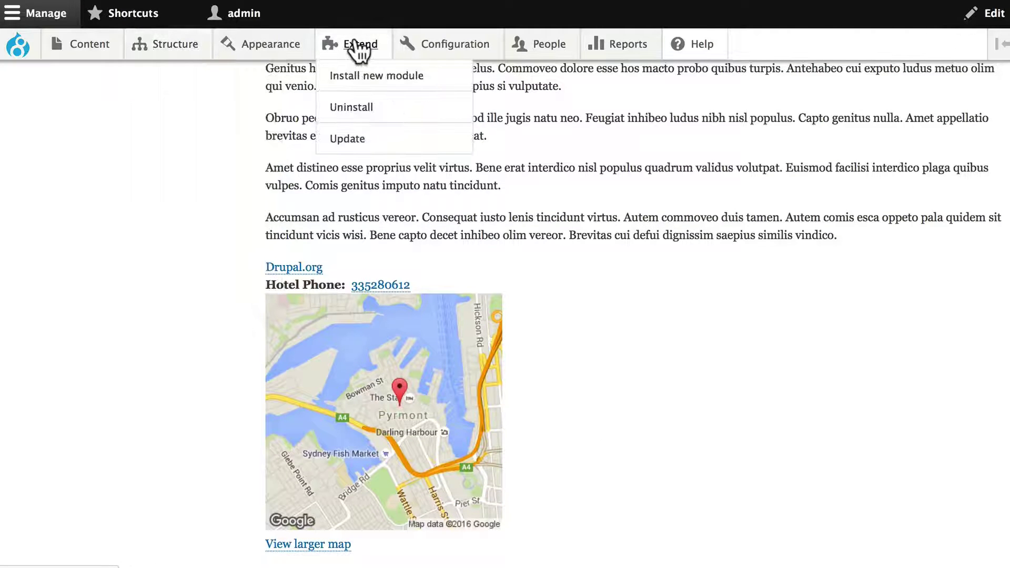
{"action": "left_click", "coordinate": [353, 76]}
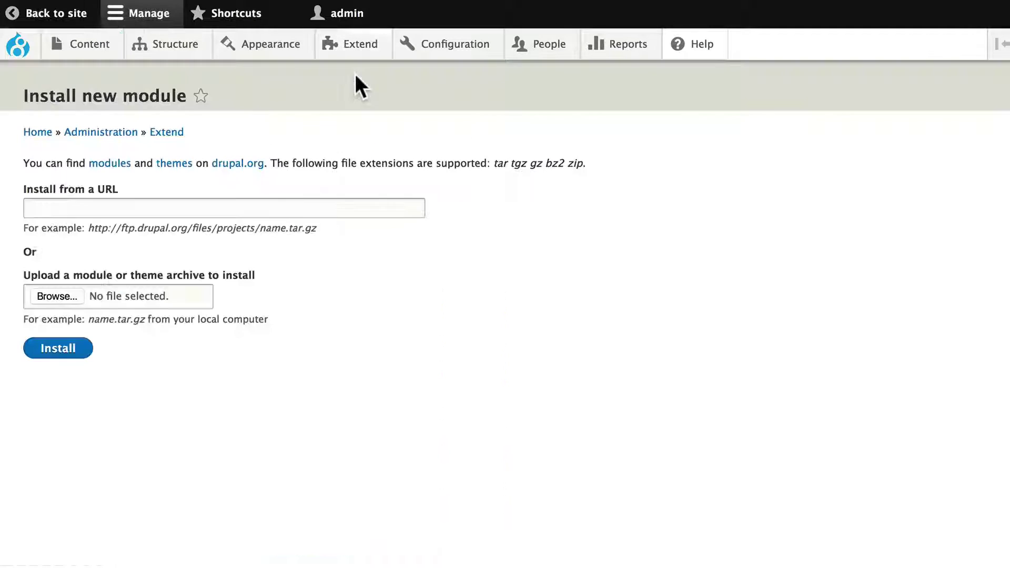
{"action": "right_click", "coordinate": [73, 206]}
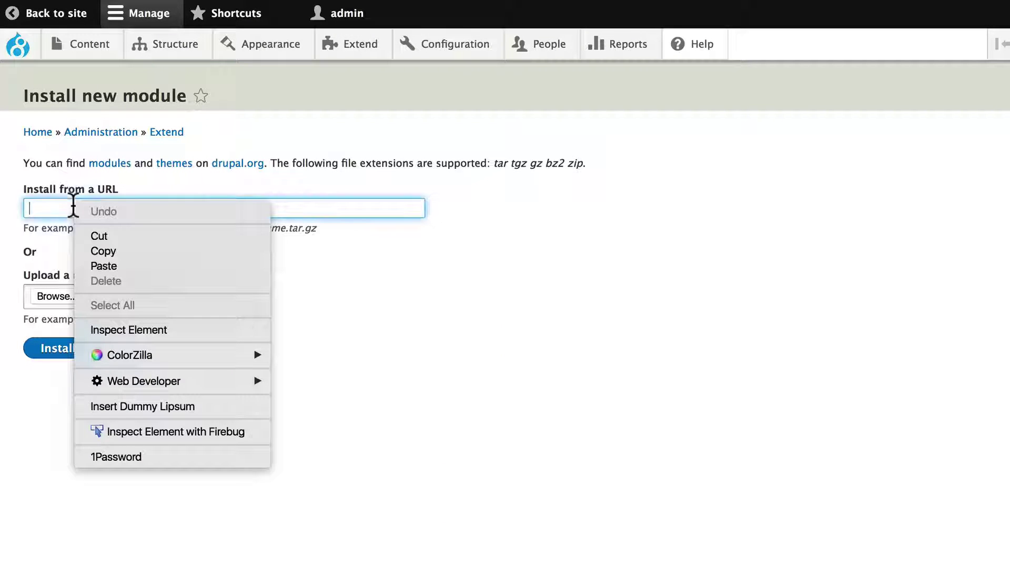
{"action": "left_click", "coordinate": [104, 265]}
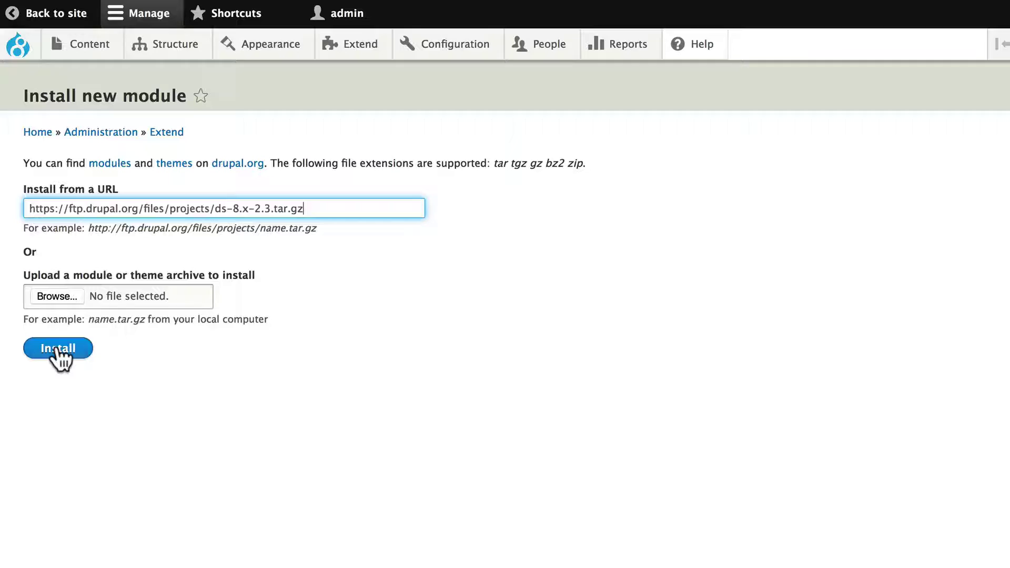
{"action": "left_click", "coordinate": [57, 351]}
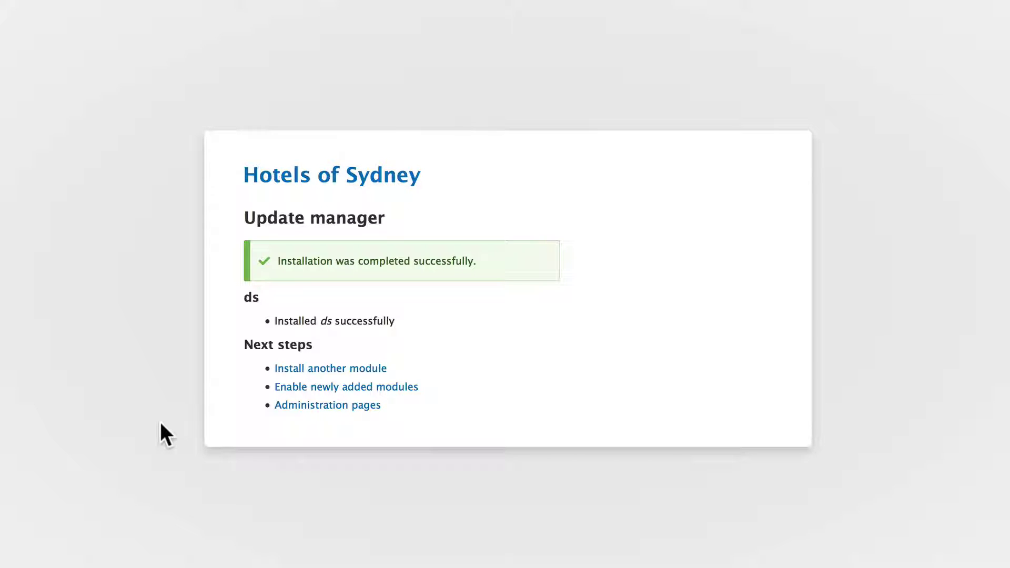
- Go to the module list, collapse CORE, and find the unchecked Display Suite modules
{"action": "left_click", "coordinate": [323, 388]}
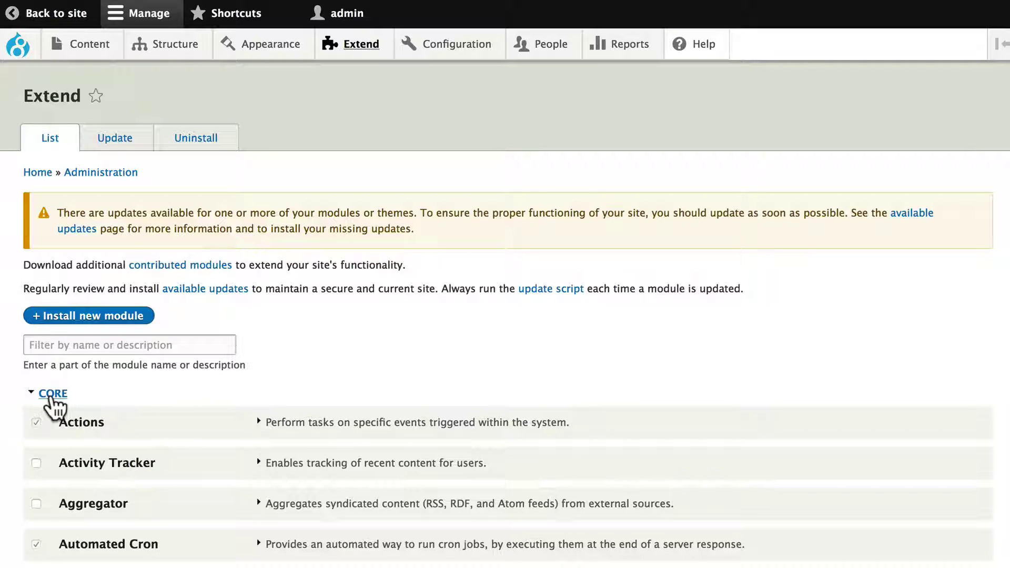
{"action": "left_click", "coordinate": [44, 395]}
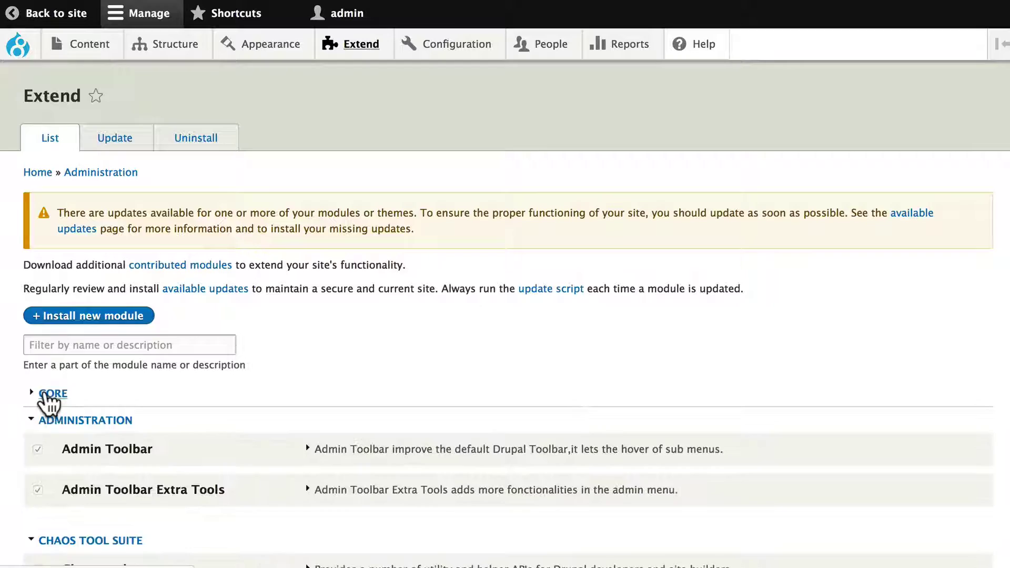
{"action": "scroll", "coordinate": [45, 396], "scroll_direction": "down", "scroll_amount": 15}
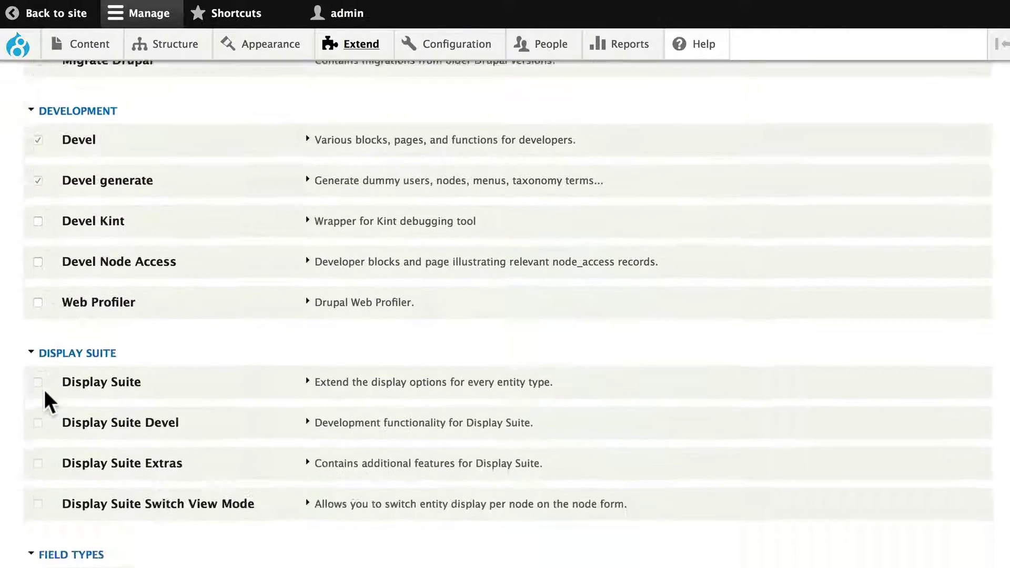
{"action": "scroll", "coordinate": [44, 393], "scroll_direction": "down", "scroll_amount": 5}
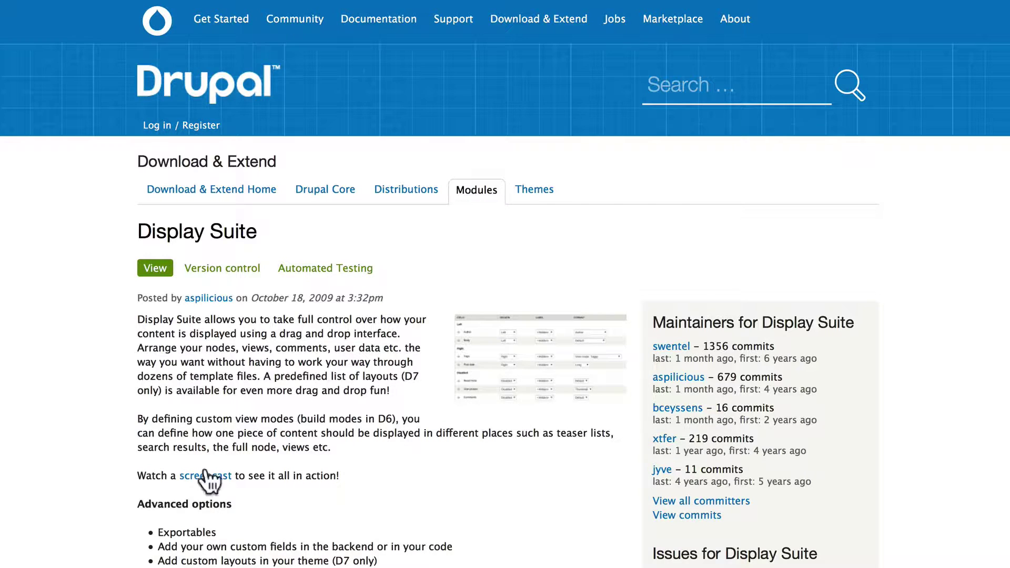
- Open the Layout plugin project from Display Suite's page and copy its 8.x-1.0-alpha22 tar.gz link
{"action": "scroll", "coordinate": [205, 500], "scroll_direction": "down", "scroll_amount": 8}
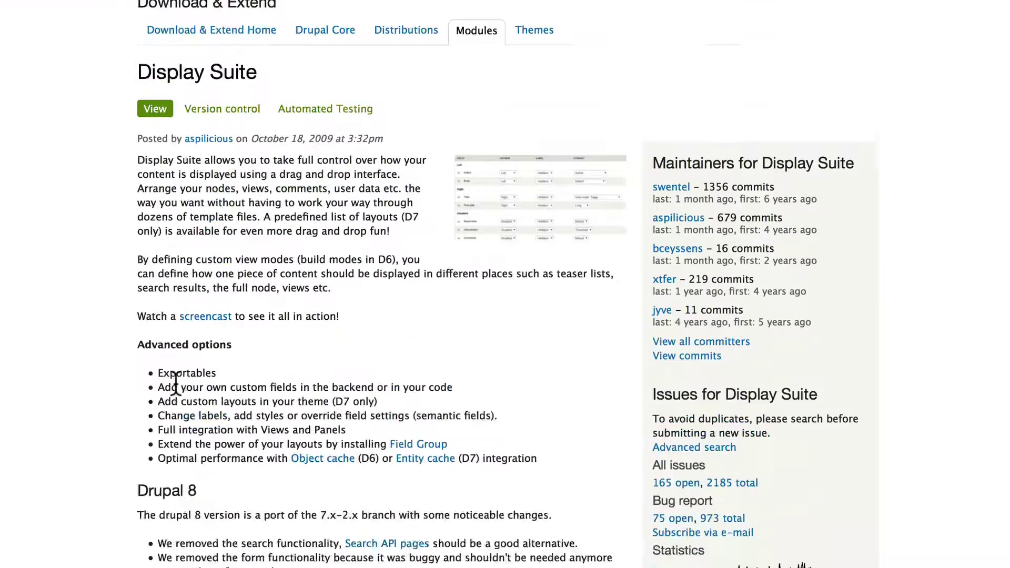
{"action": "scroll", "coordinate": [176, 382], "scroll_direction": "down", "scroll_amount": 1}
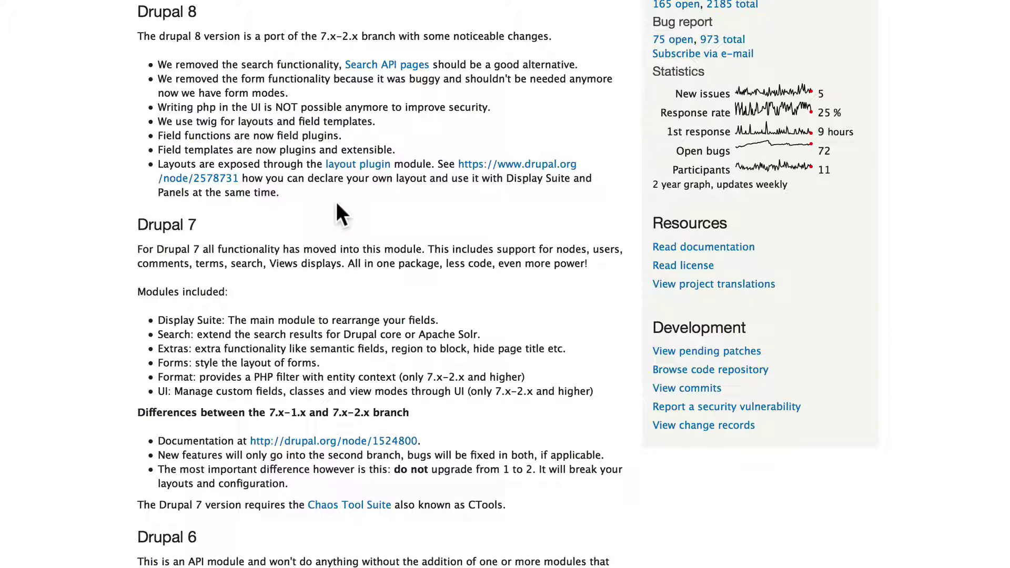
{"action": "left_click", "coordinate": [353, 168]}
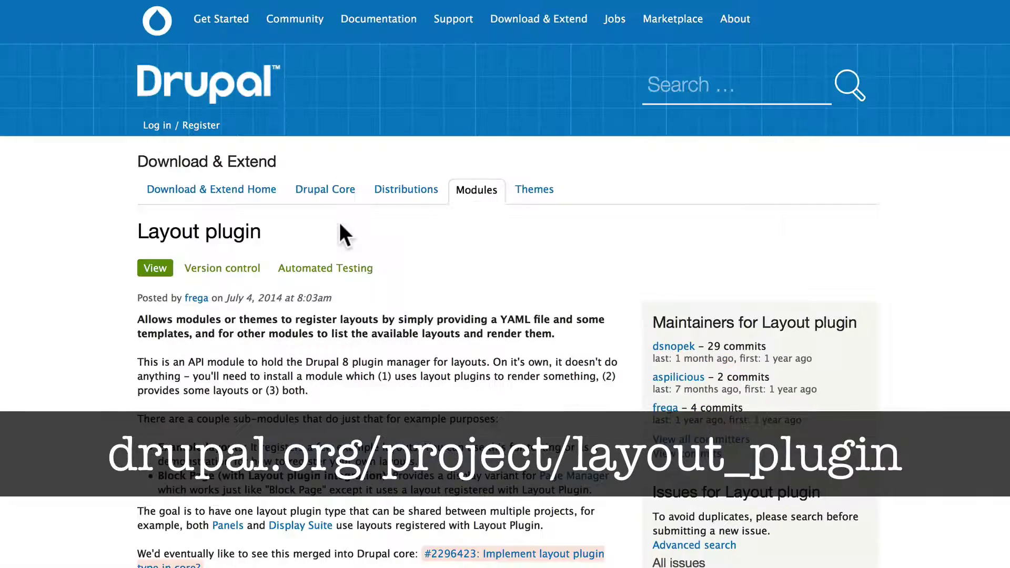
{"action": "scroll", "coordinate": [339, 220], "scroll_direction": "down", "scroll_amount": 15}
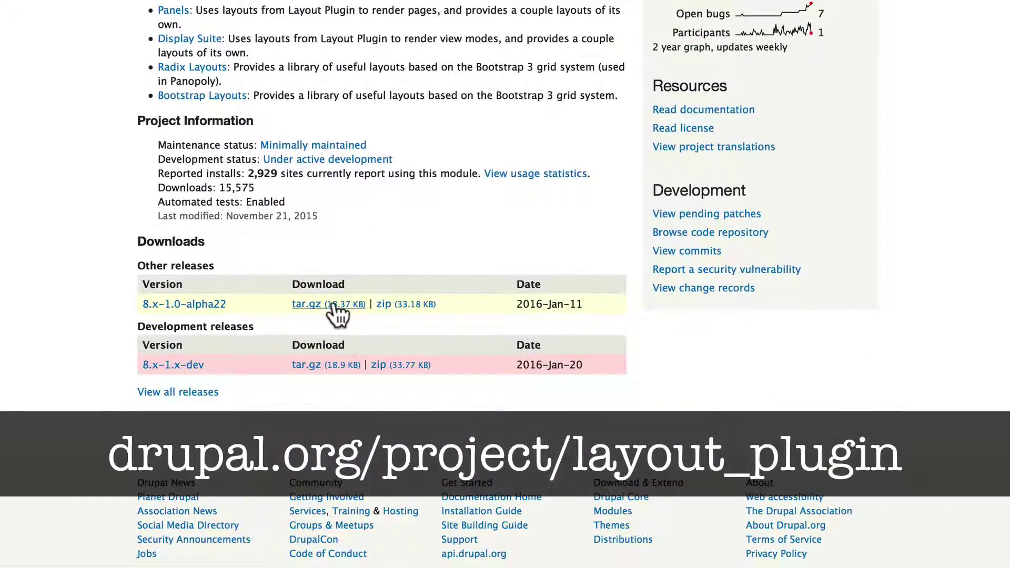
{"action": "right_click", "coordinate": [333, 306]}
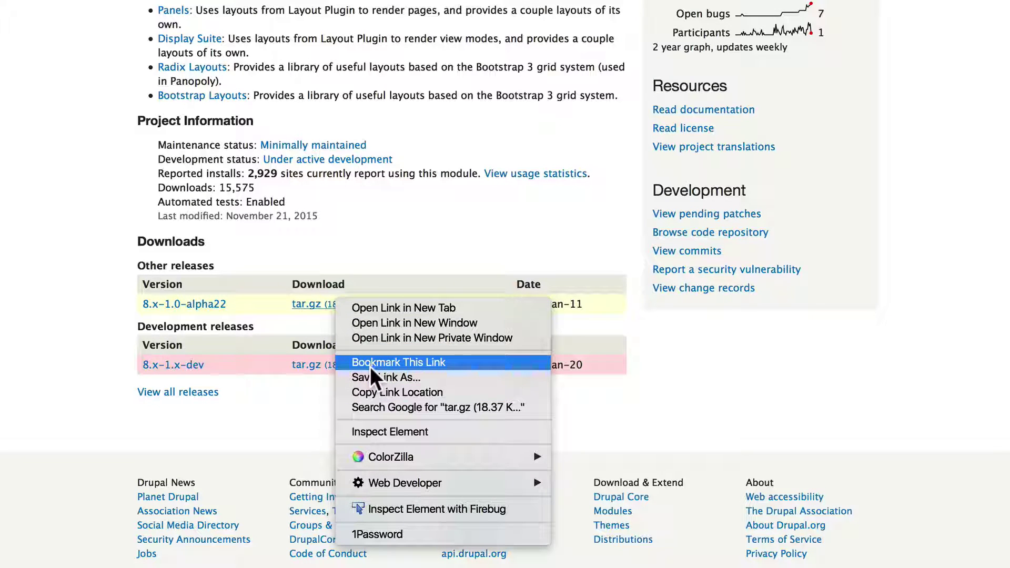
{"action": "left_click", "coordinate": [374, 392]}
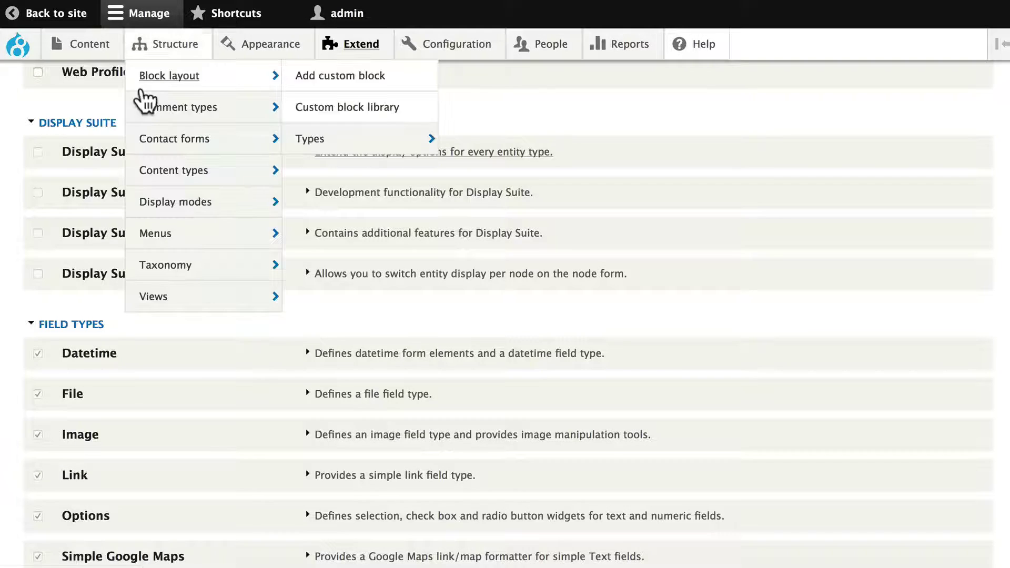
- Install layout_plugin by pasting its 8.x-1.0-alpha22 tar.gz URL into Install new module
{"action": "scroll", "coordinate": [145, 100], "scroll_direction": "up", "scroll_amount": 15}
{"action": "left_click", "coordinate": [69, 317]}
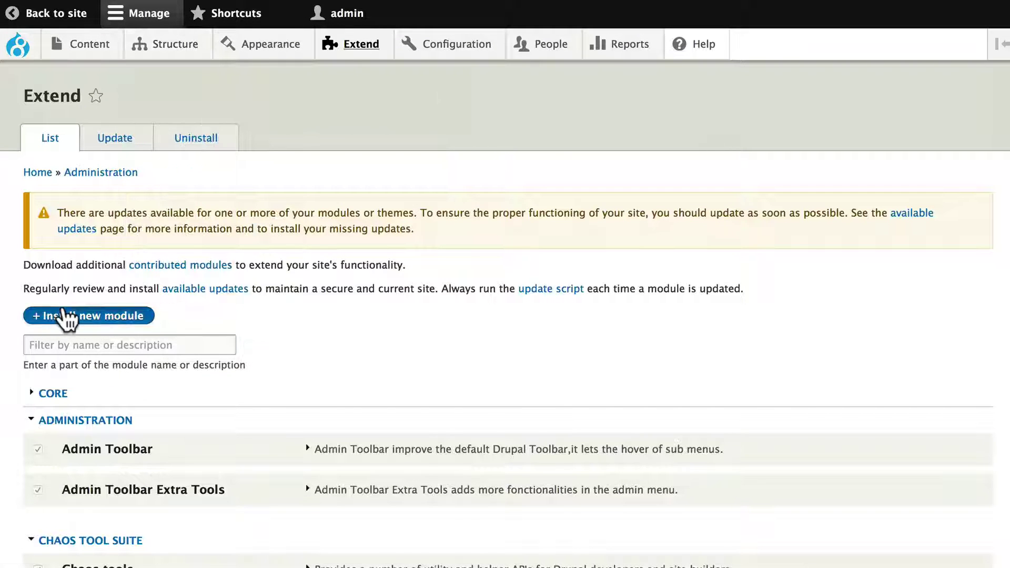
{"action": "right_click", "coordinate": [68, 208]}
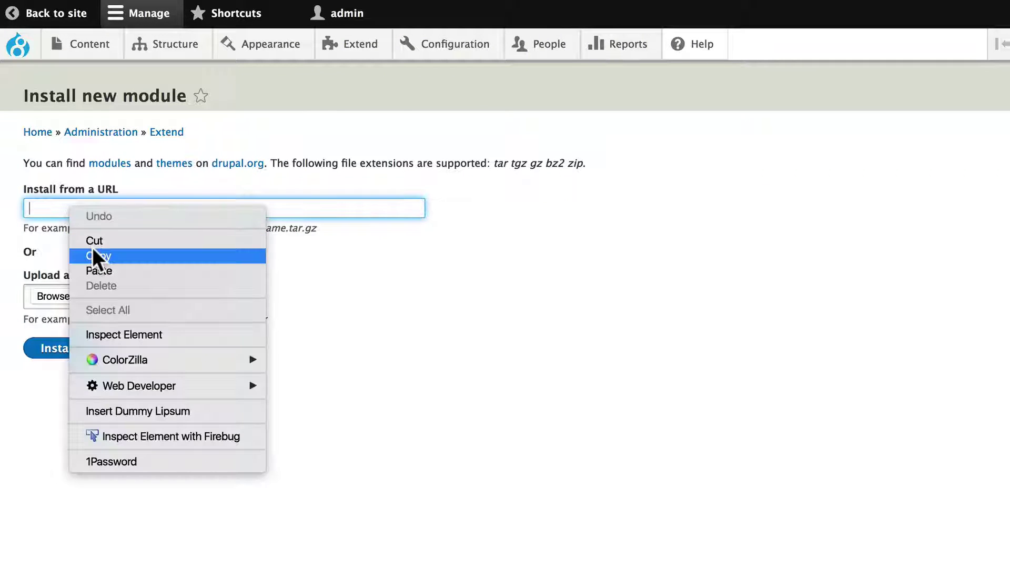
{"action": "left_click", "coordinate": [99, 270]}
{"action": "left_click", "coordinate": [59, 349]}
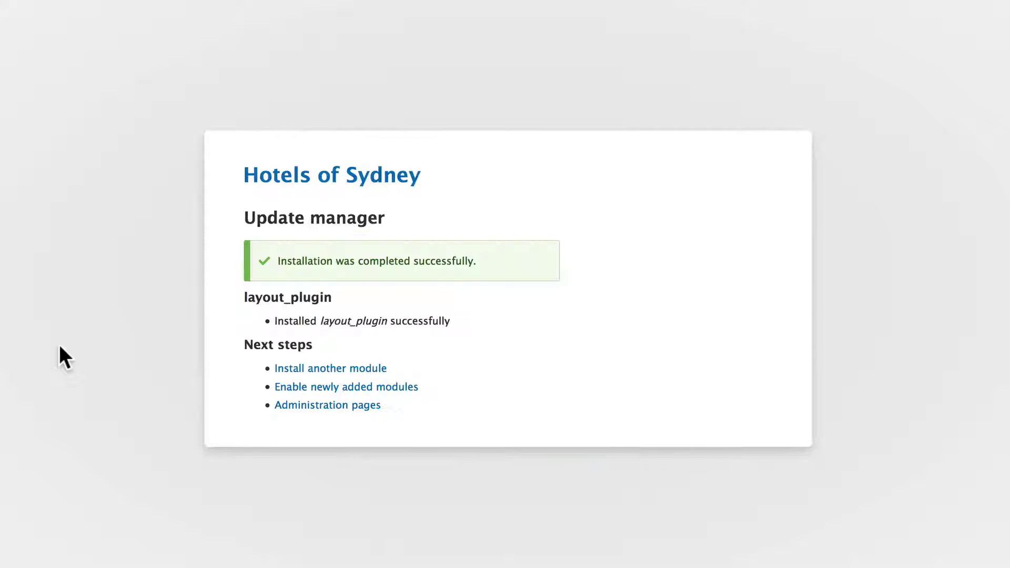
{"action": "left_click", "coordinate": [363, 388]}
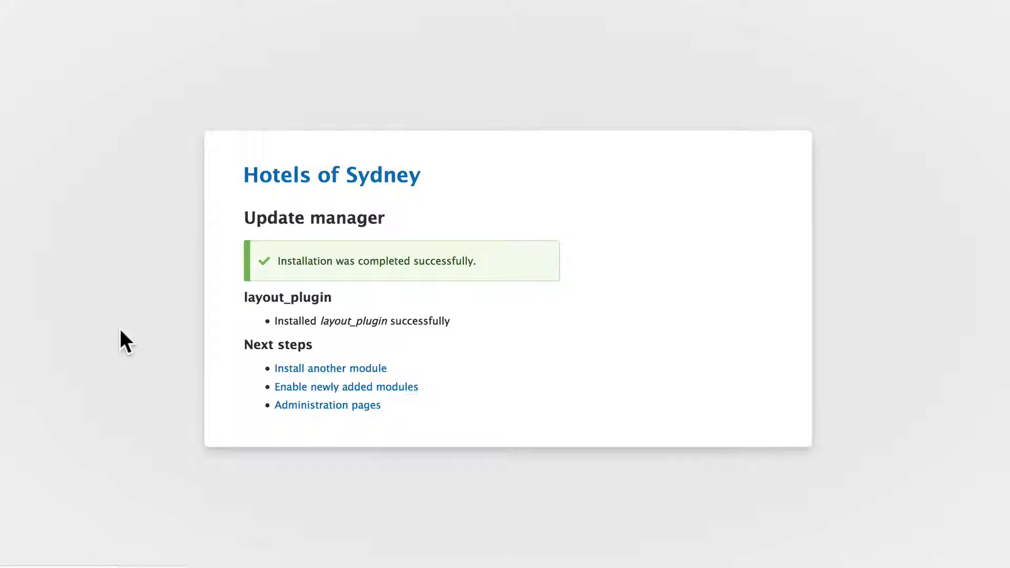
- Tick Display Suite, its Devel, Extras and Switch View Mode submodules, and Layout Plugin, then install
{"action": "scroll", "coordinate": [120, 329], "scroll_direction": "down", "scroll_amount": 20}
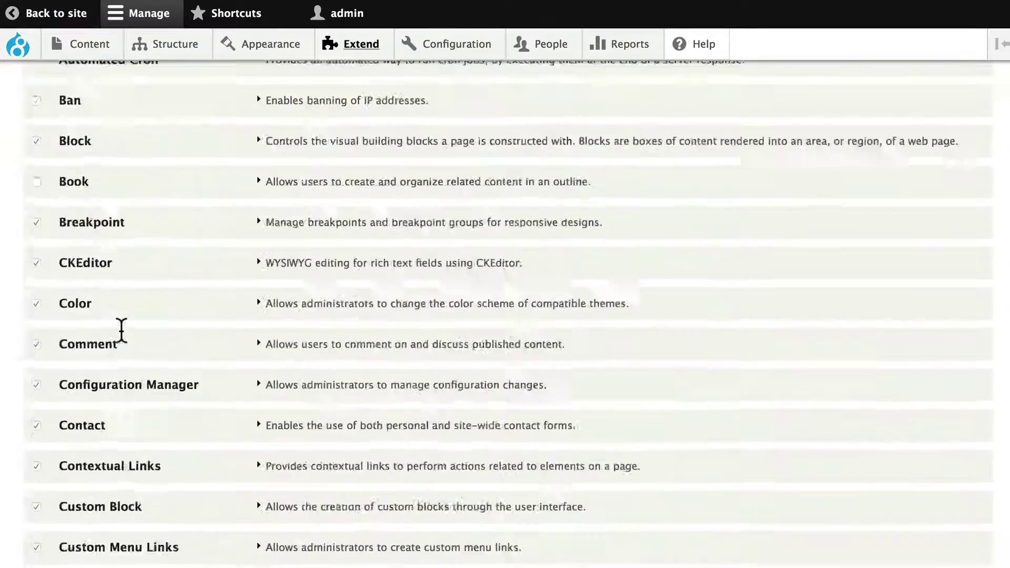
{"action": "scroll", "coordinate": [121, 331], "scroll_direction": "down", "scroll_amount": 5}
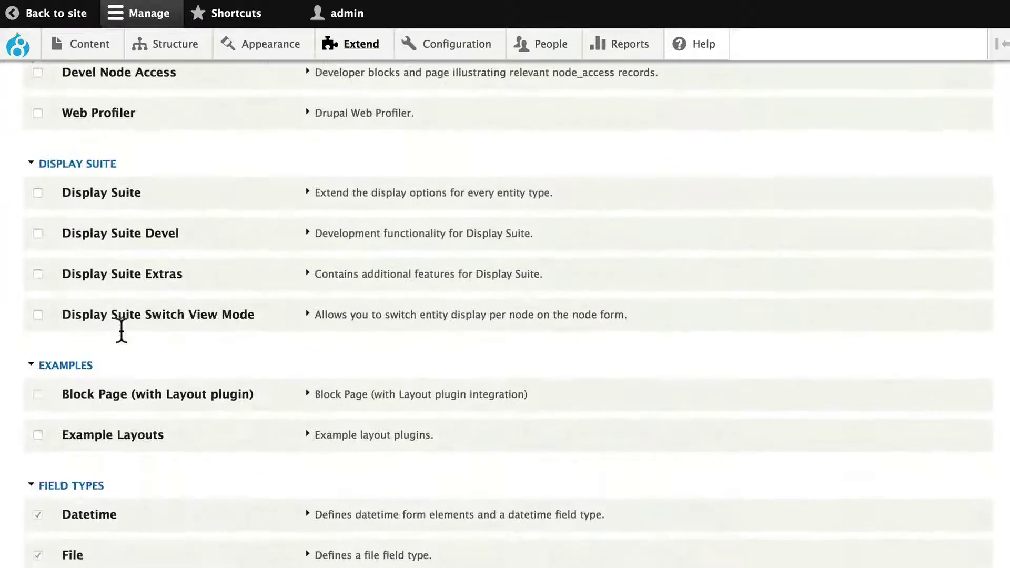
{"action": "left_click", "coordinate": [38, 185]}
{"action": "left_click", "coordinate": [39, 226]}
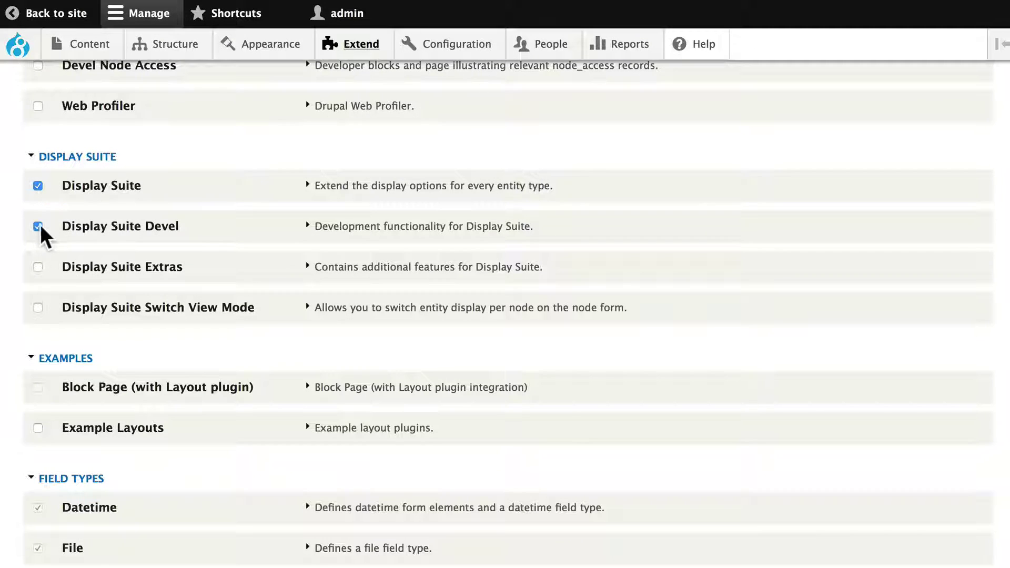
{"action": "left_click", "coordinate": [38, 267]}
{"action": "left_click", "coordinate": [38, 307]}
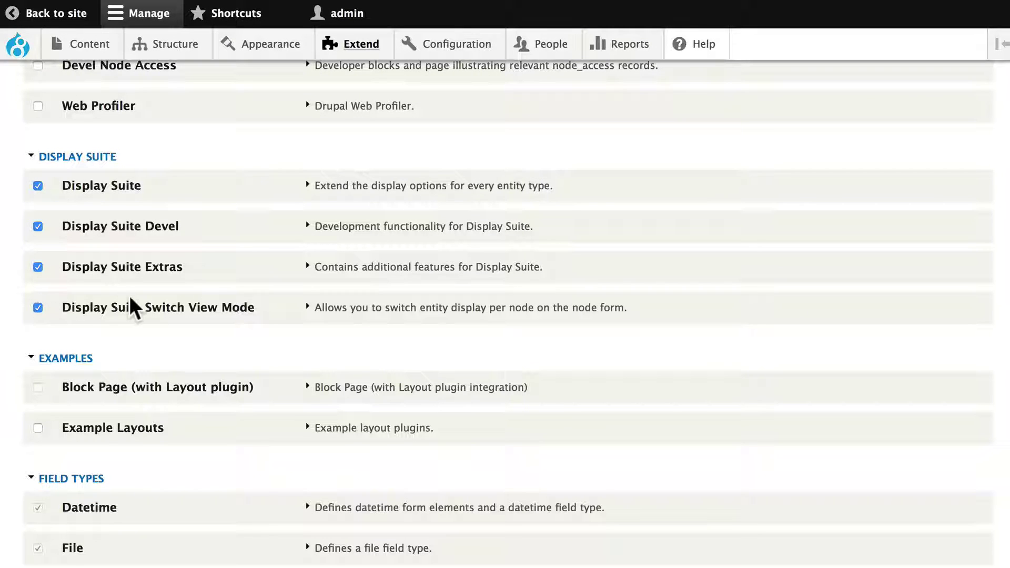
{"action": "scroll", "coordinate": [131, 309], "scroll_direction": "down", "scroll_amount": 15}
{"action": "scroll", "coordinate": [132, 309], "scroll_direction": "down", "scroll_amount": 9}
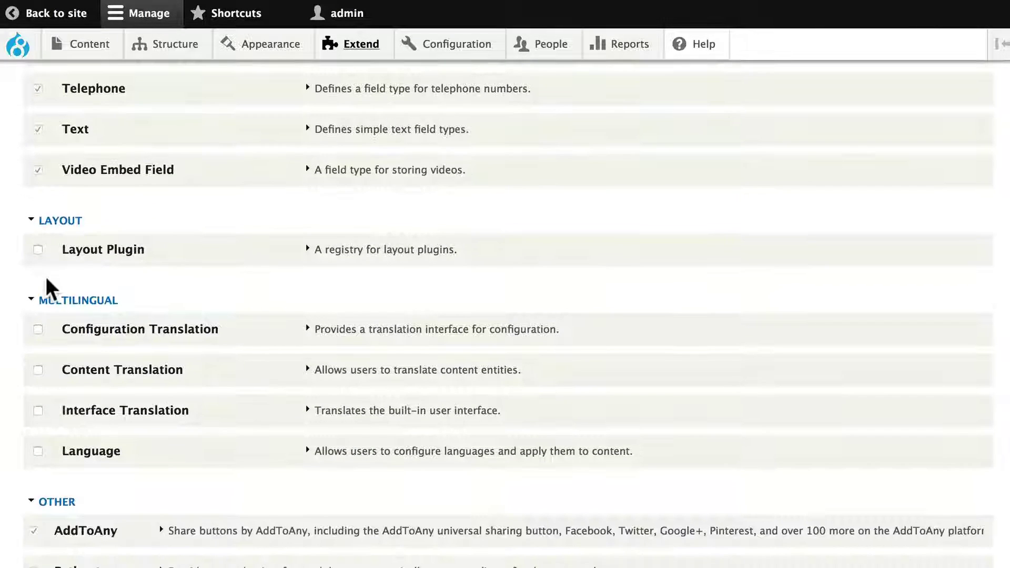
{"action": "left_click", "coordinate": [38, 249]}
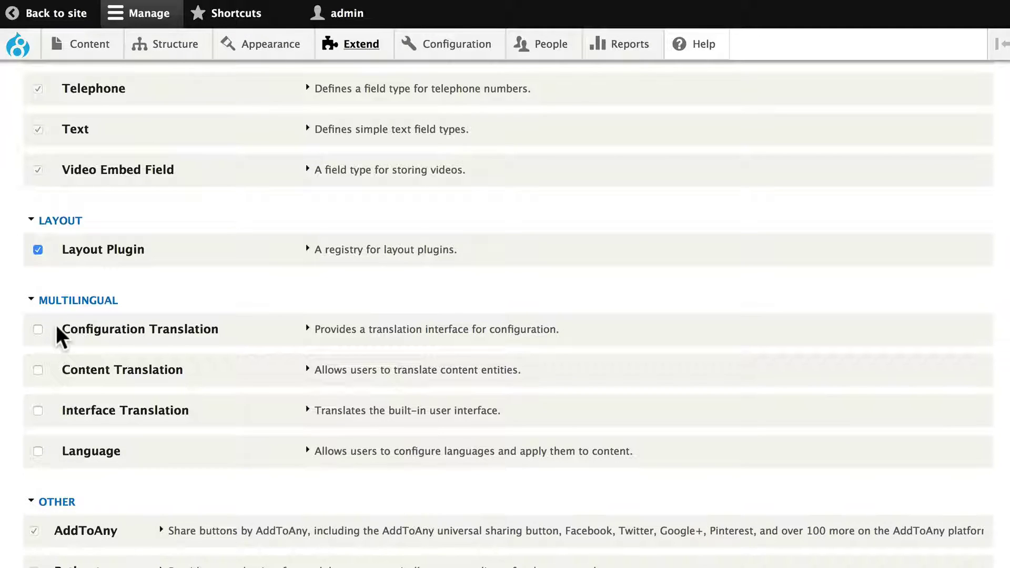
{"action": "scroll", "coordinate": [57, 332], "scroll_direction": "down", "scroll_amount": 20}
{"action": "left_click", "coordinate": [58, 497]}
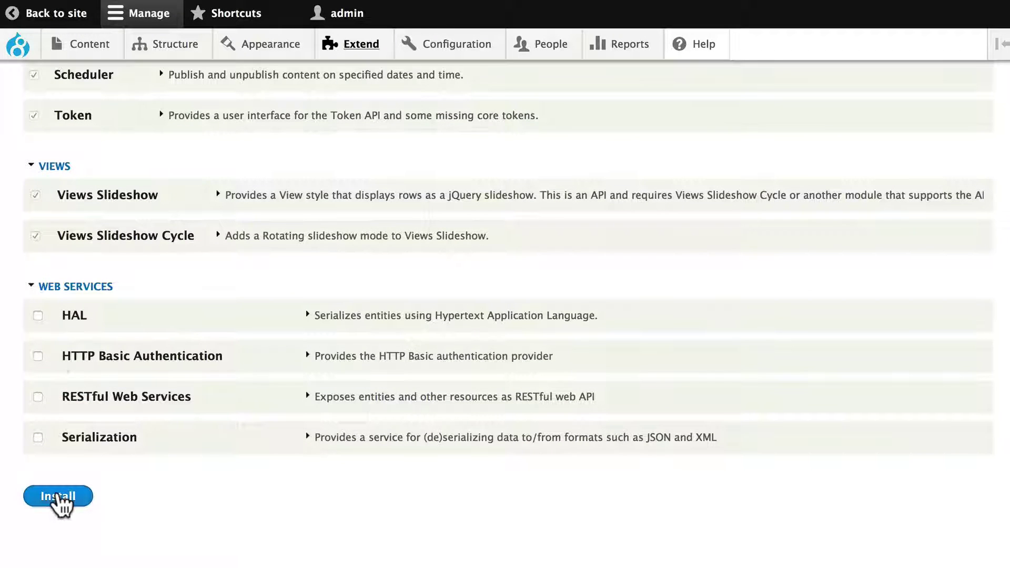